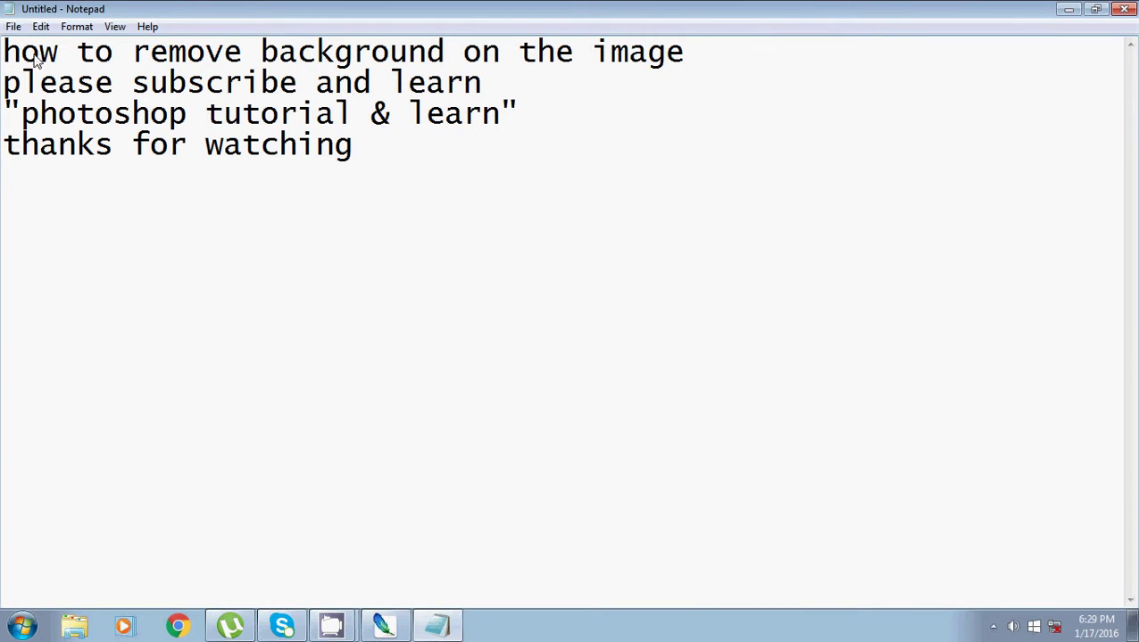
- Highlight each of the four Notepad intro lines in turn, then minimize Notepad
{"action": "mouse_move", "coordinate": [7, 53]}
{"action": "left_mouse_down"}
{"action": "mouse_move", "coordinate": [465, 53]}
{"action": "mouse_move", "coordinate": [763, 31]}
{"action": "left_mouse_up"}
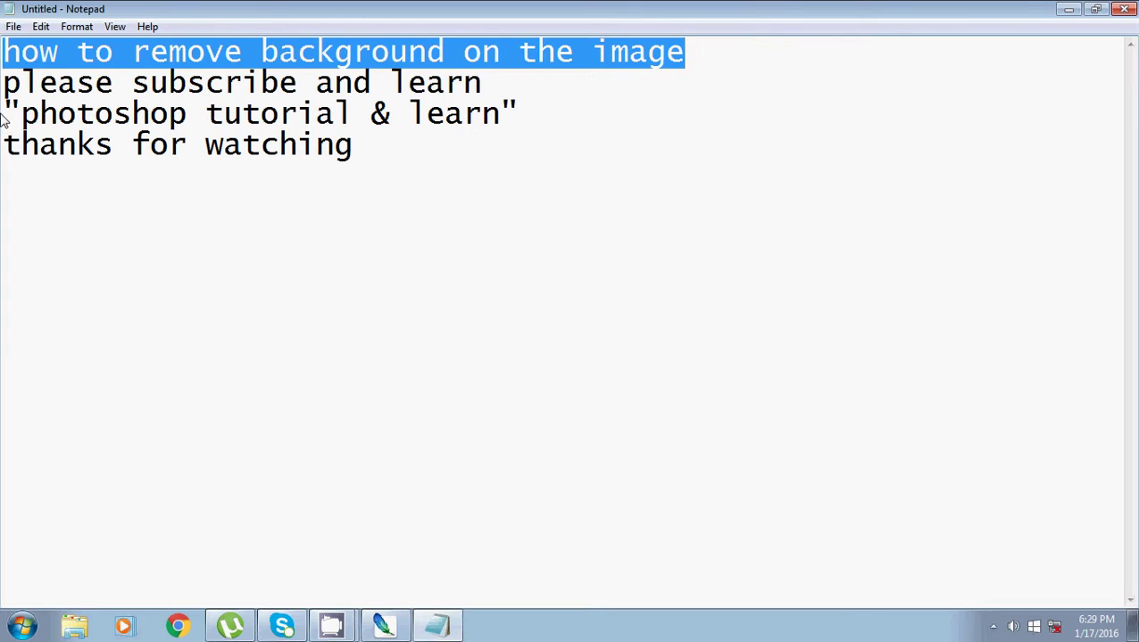
{"action": "left_click_drag", "start_coordinate": [5, 84], "coordinate": [557, 78]}
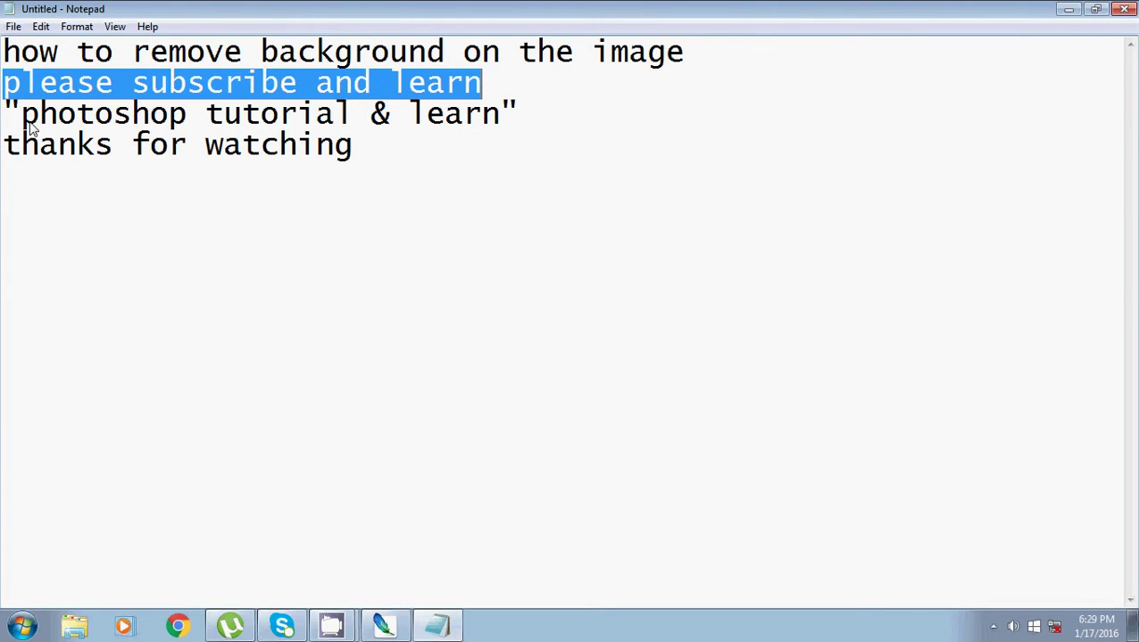
{"action": "left_click_drag", "start_coordinate": [21, 116], "coordinate": [575, 116]}
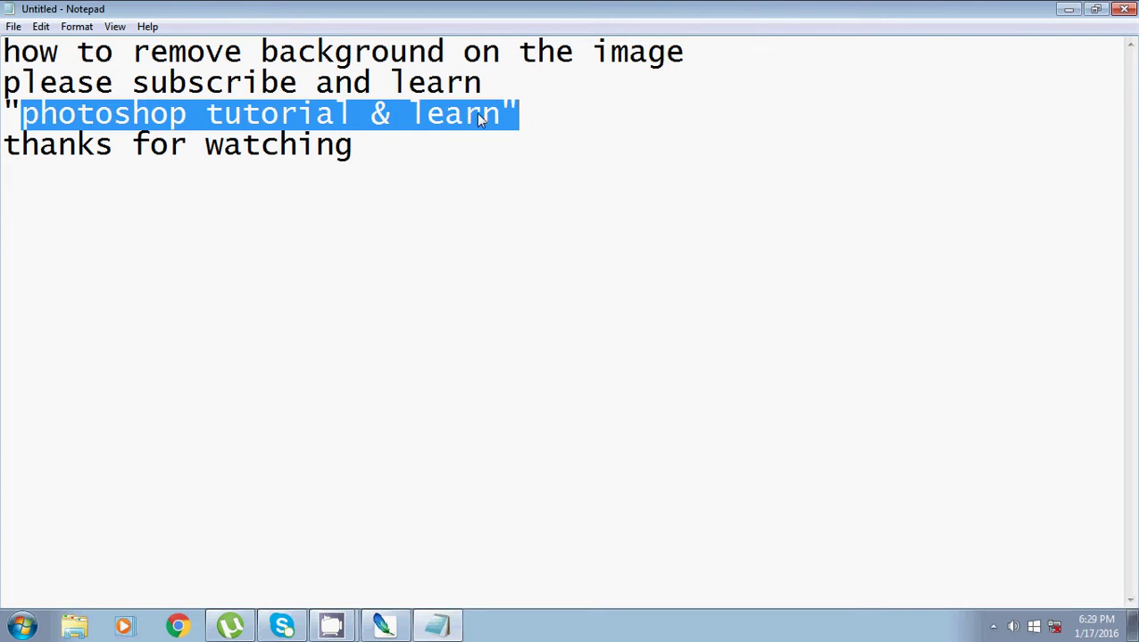
{"action": "left_click_drag", "start_coordinate": [6, 147], "coordinate": [350, 150]}
{"action": "key", "text": "Right"}
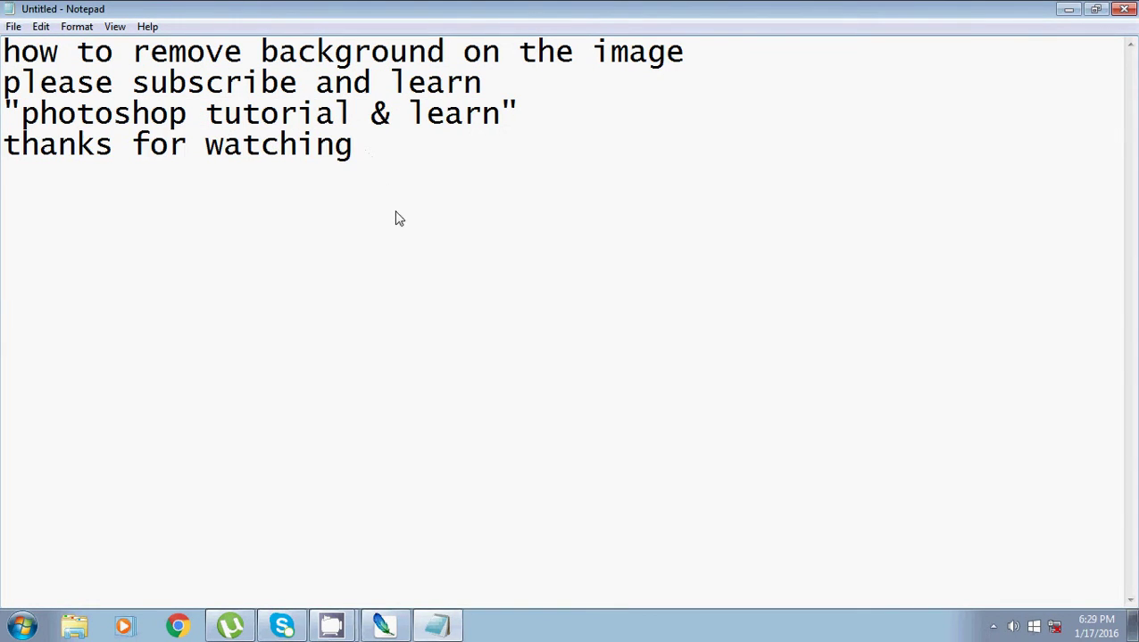
{"action": "left_click", "coordinate": [1062, 15]}
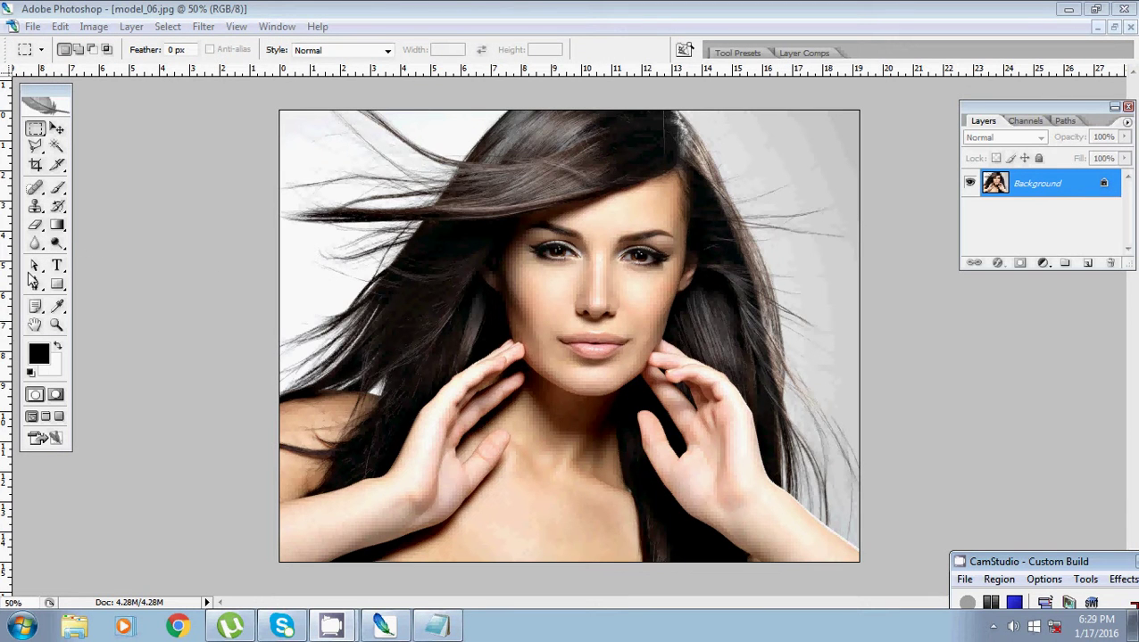
- Trace a closed Polygonal Lasso selection around the pale background on both sides of the hair
{"action": "left_click", "coordinate": [35, 148]}
{"action": "left_click", "coordinate": [94, 162]}
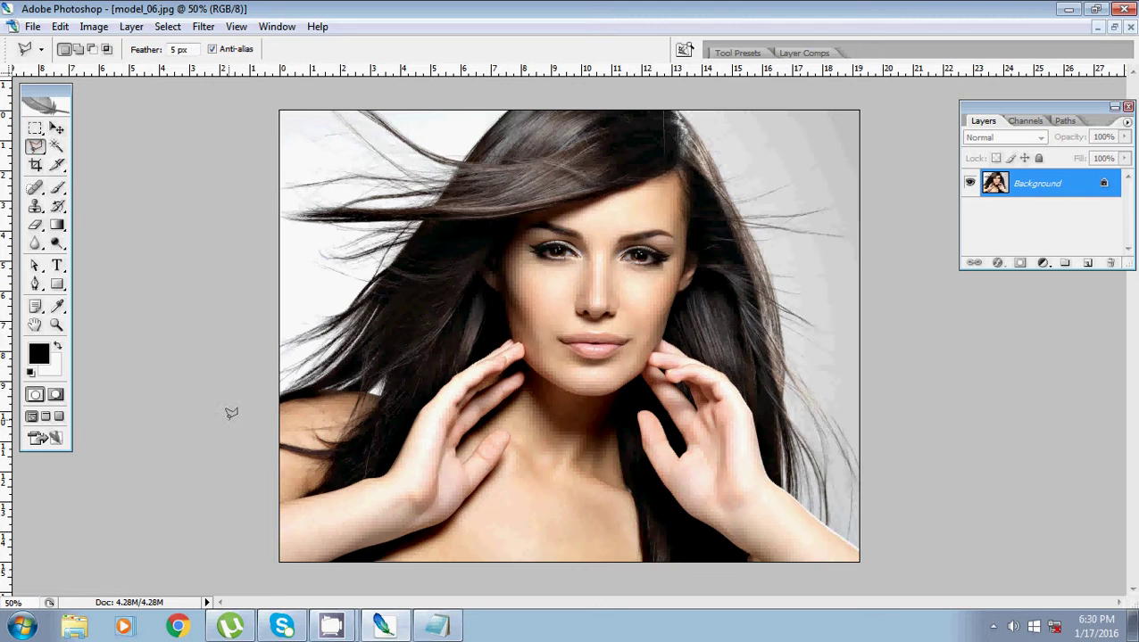
{"action": "left_click", "coordinate": [277, 393]}
{"action": "left_click", "coordinate": [323, 367]}
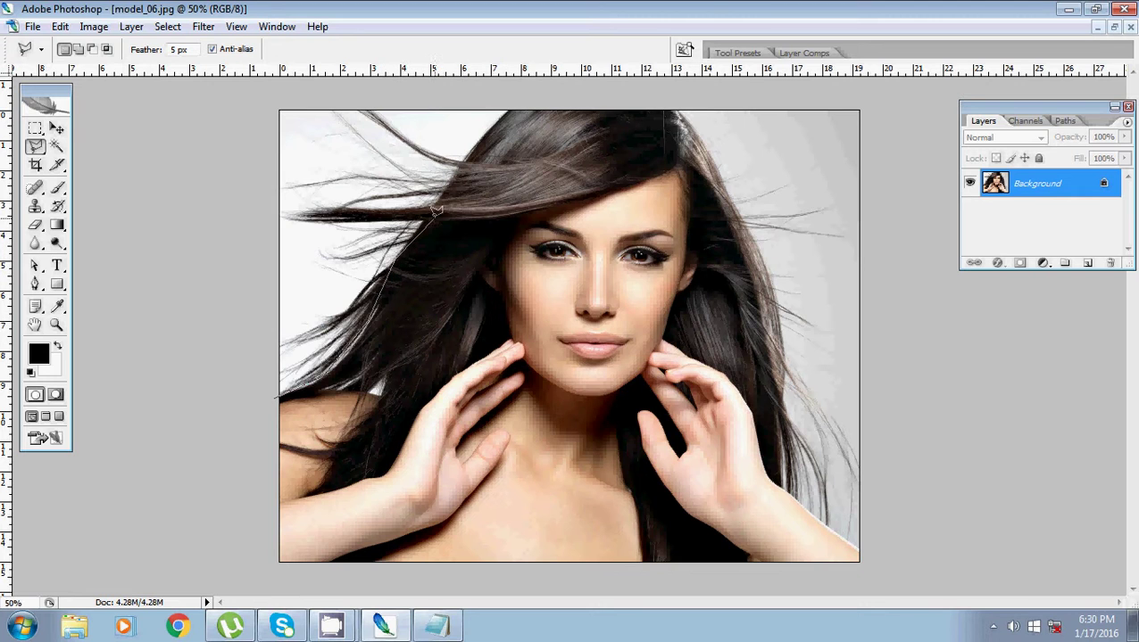
{"action": "left_click", "coordinate": [508, 110]}
{"action": "left_click", "coordinate": [699, 85]}
{"action": "left_click", "coordinate": [679, 106]}
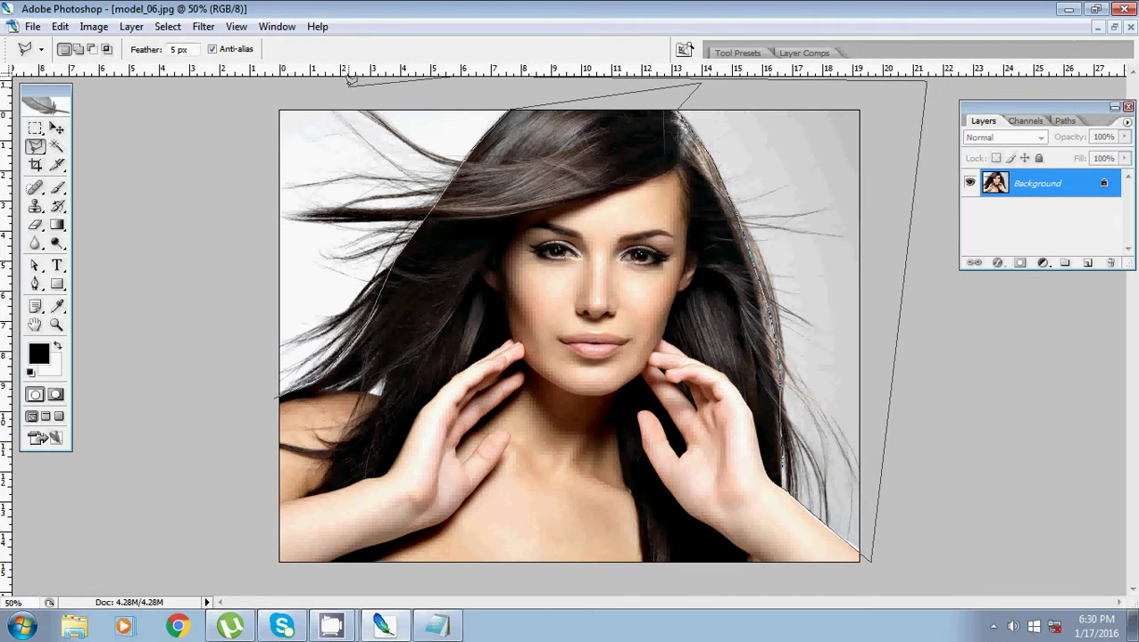
{"action": "left_click", "coordinate": [159, 105]}
{"action": "left_click", "coordinate": [164, 294]}
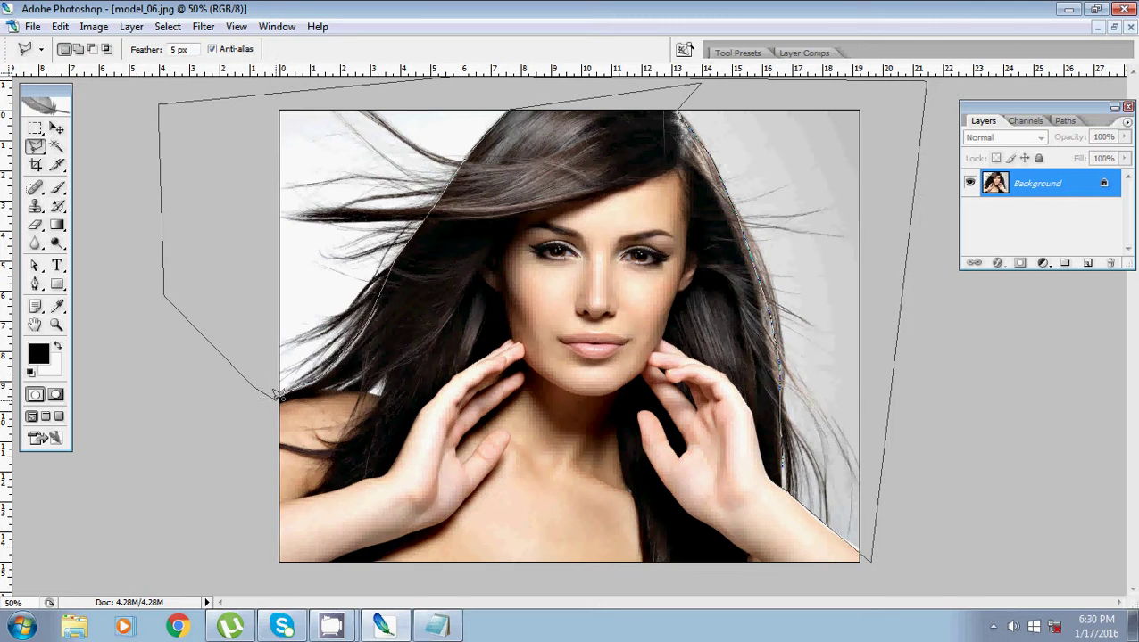
{"action": "left_click", "coordinate": [274, 393]}
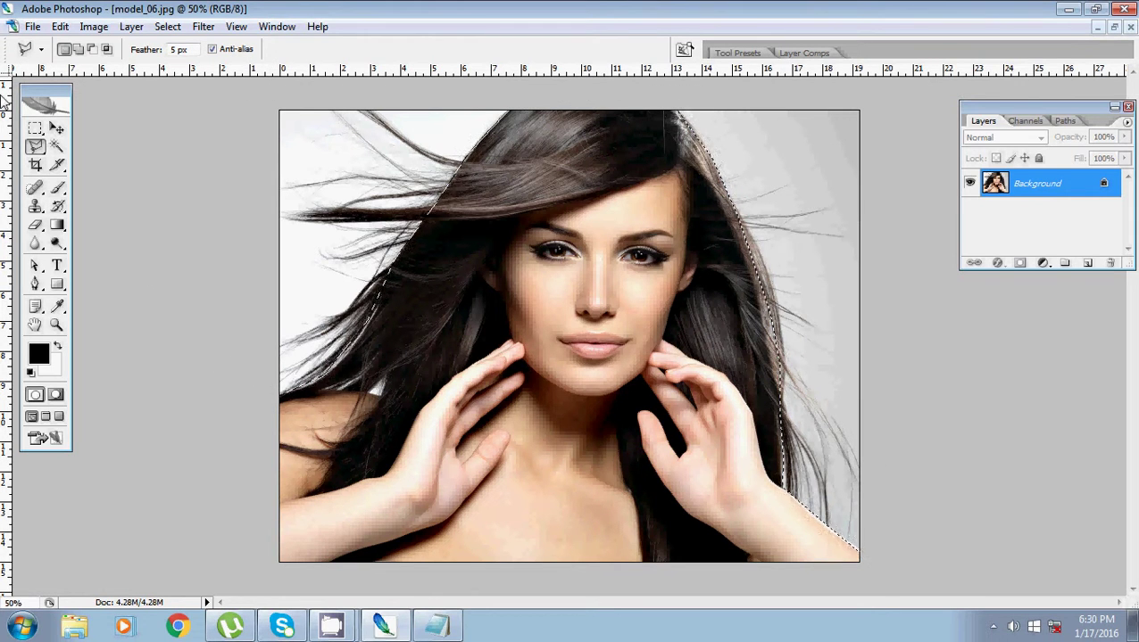
- Convert Background to Layer 0, delete the selected background, and deselect
{"action": "key", "text": "Delete"}
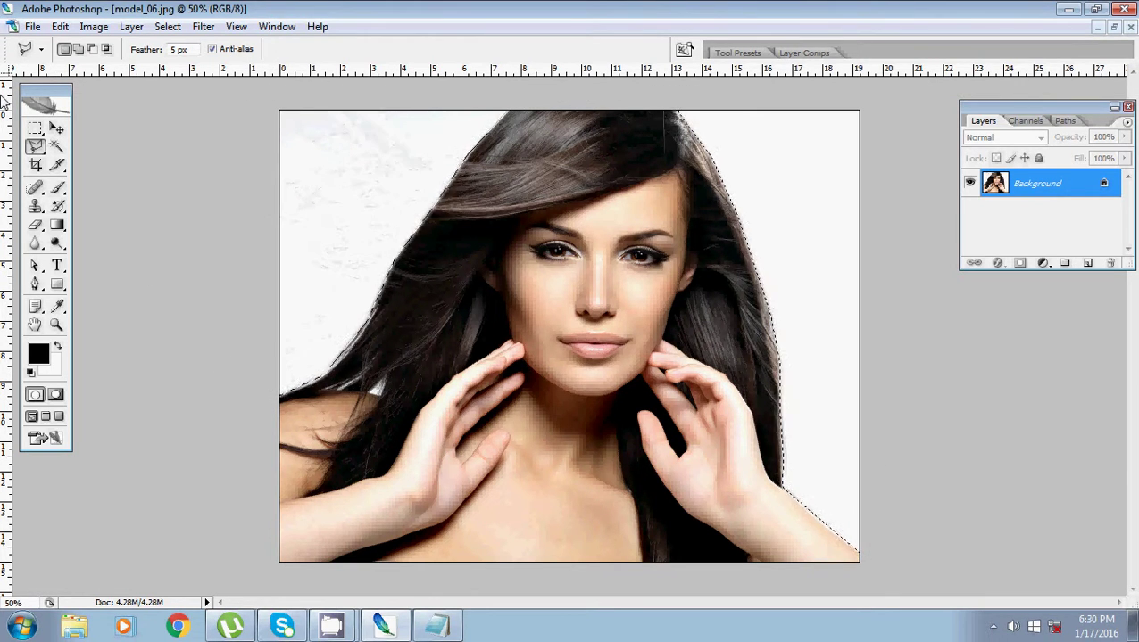
{"action": "key", "text": "z"}
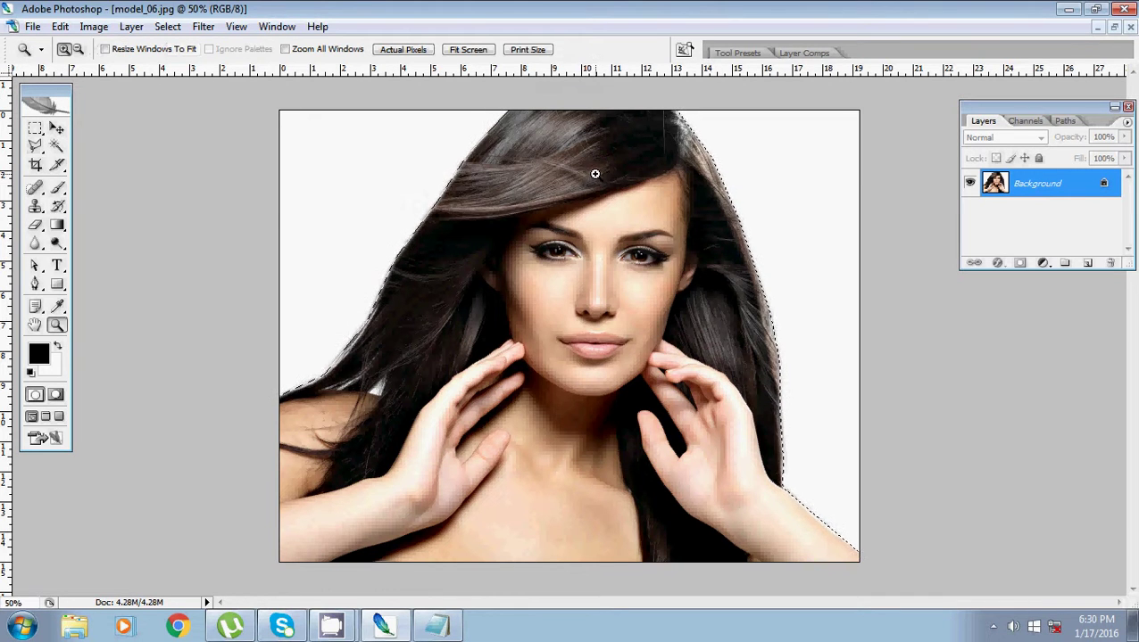
{"action": "key", "text": "ctrl+z"}
{"action": "double_click", "coordinate": [1093, 183]}
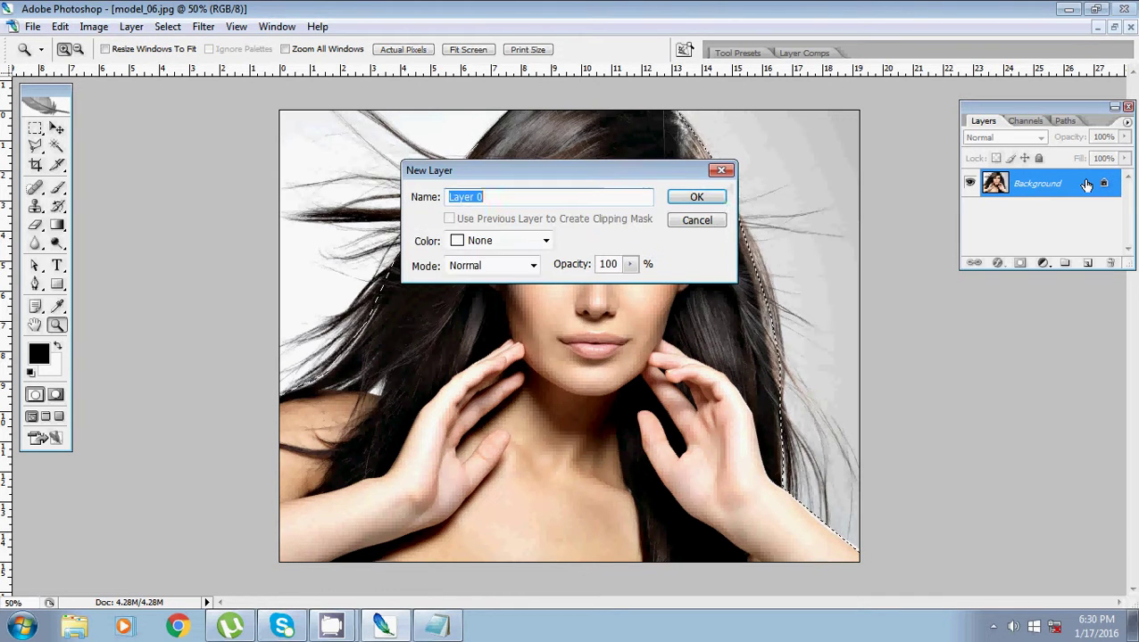
{"action": "left_click", "coordinate": [722, 199]}
{"action": "key", "text": "Delete"}
{"action": "key", "text": "ctrl+d"}
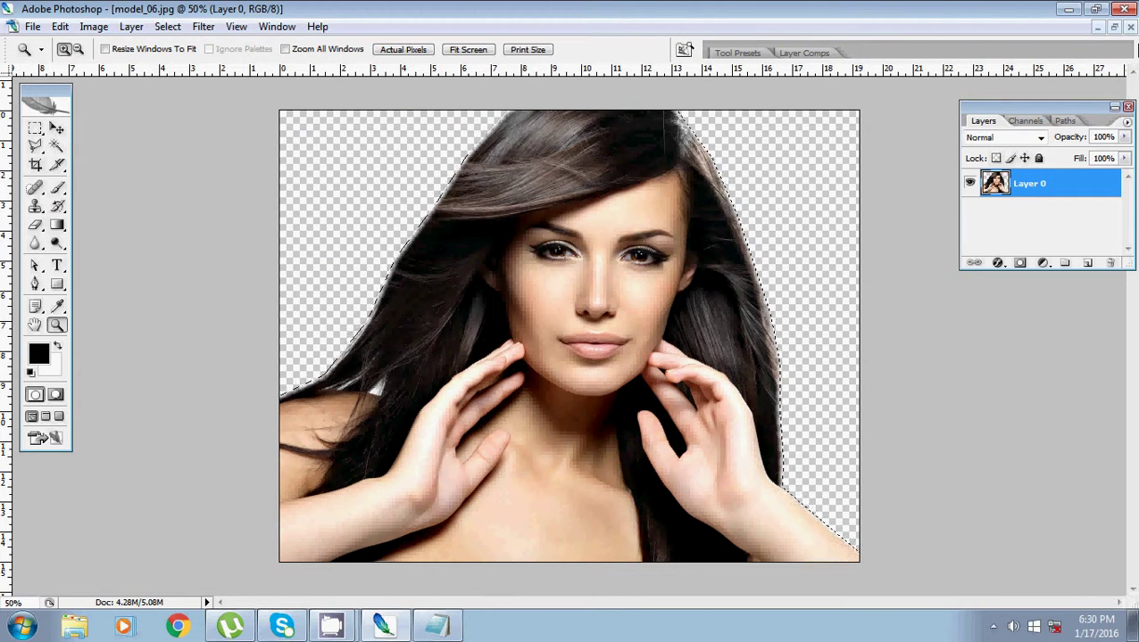
- Add a new layer below the model and fill it with red-orange ff3600
{"action": "left_click", "coordinate": [1087, 263]}
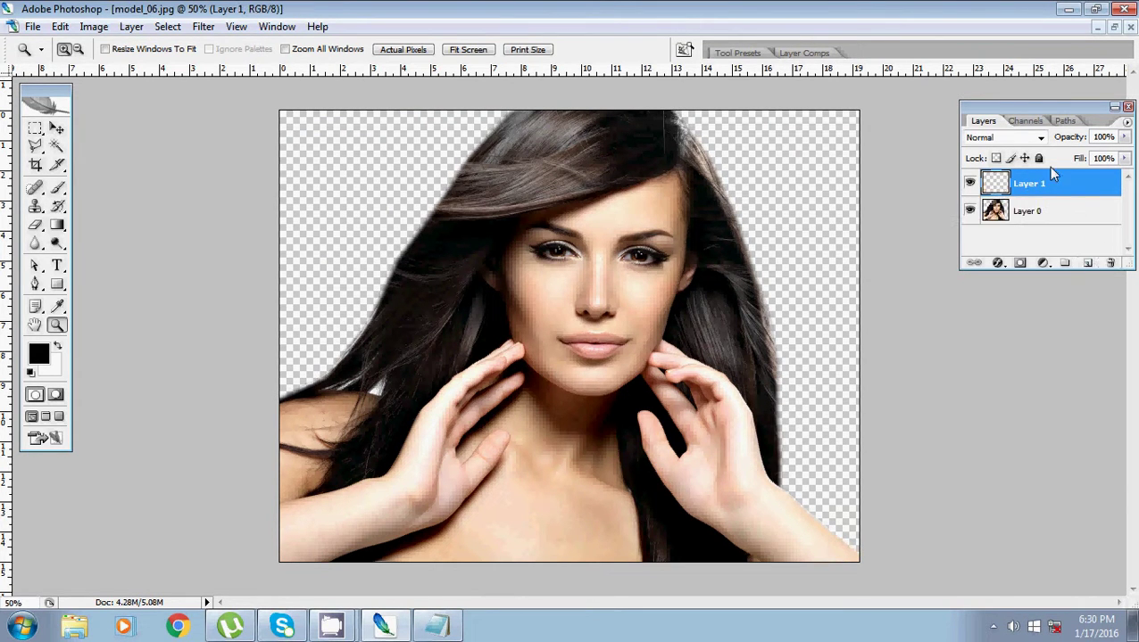
{"action": "left_click_drag", "start_coordinate": [1049, 239], "coordinate": [1051, 239]}
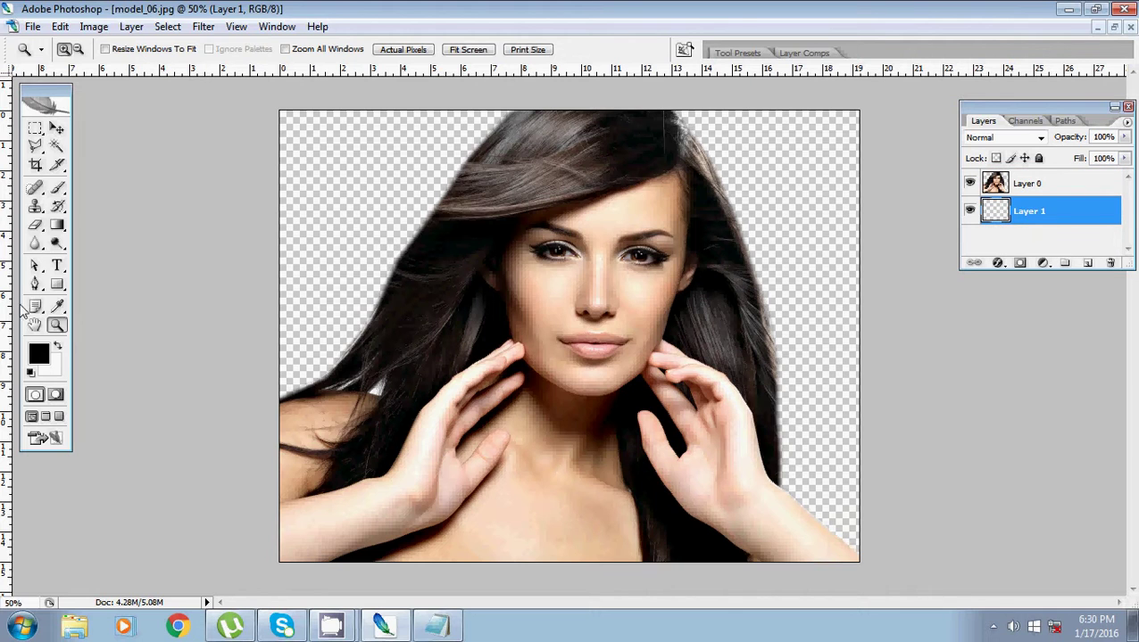
{"action": "left_click", "coordinate": [39, 353]}
{"action": "left_click_drag", "start_coordinate": [271, 258], "coordinate": [273, 312]}
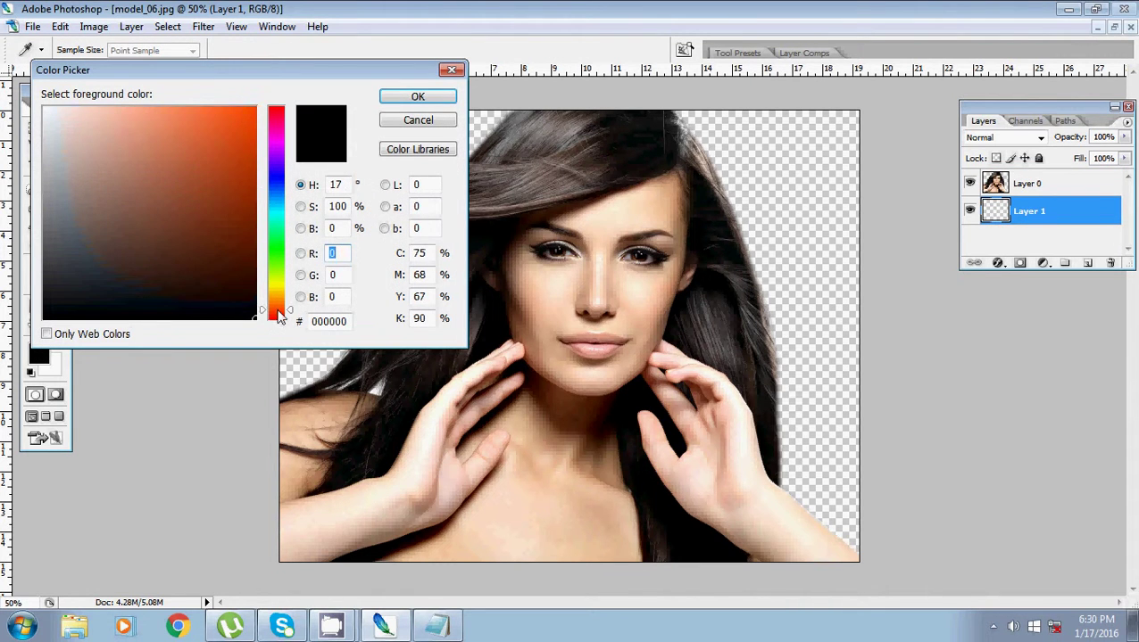
{"action": "left_click_drag", "start_coordinate": [193, 175], "coordinate": [321, 68]}
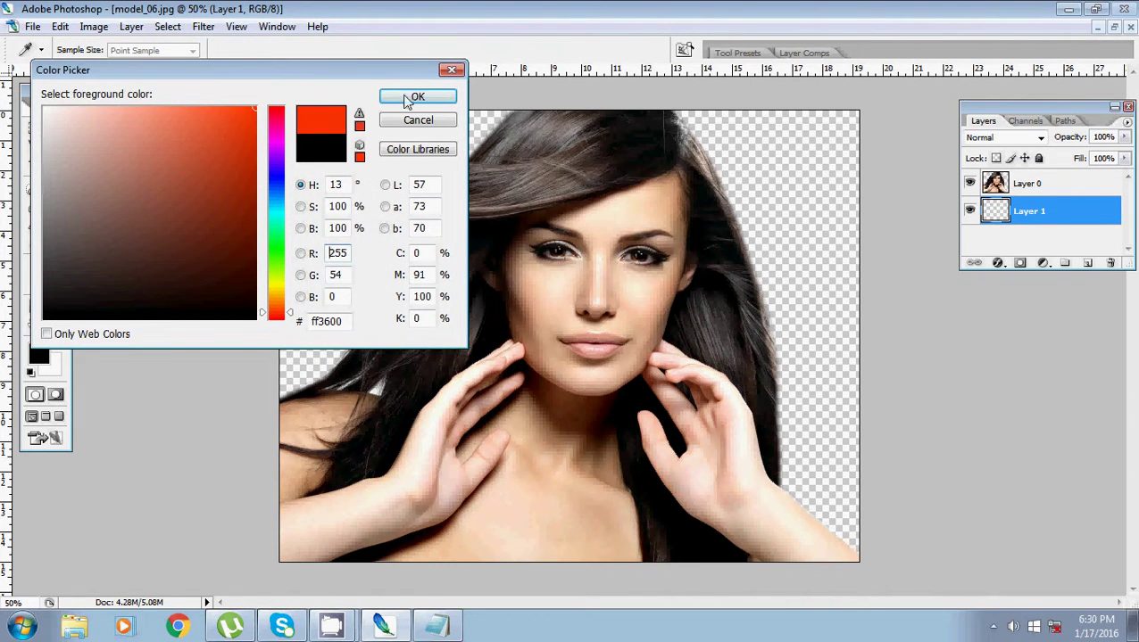
{"action": "left_click", "coordinate": [405, 96]}
{"action": "key", "text": "alt+BackSpace"}
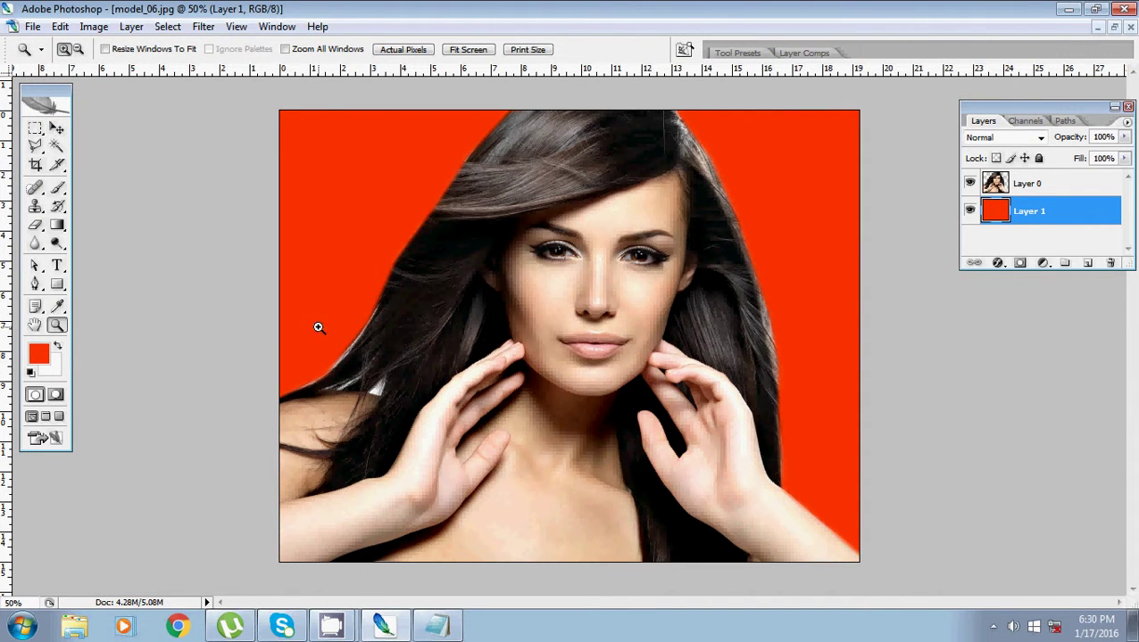
- Zoom to 100% on the hair near the left shoulder with the Lasso tool selected
{"action": "left_click", "coordinate": [35, 145]}
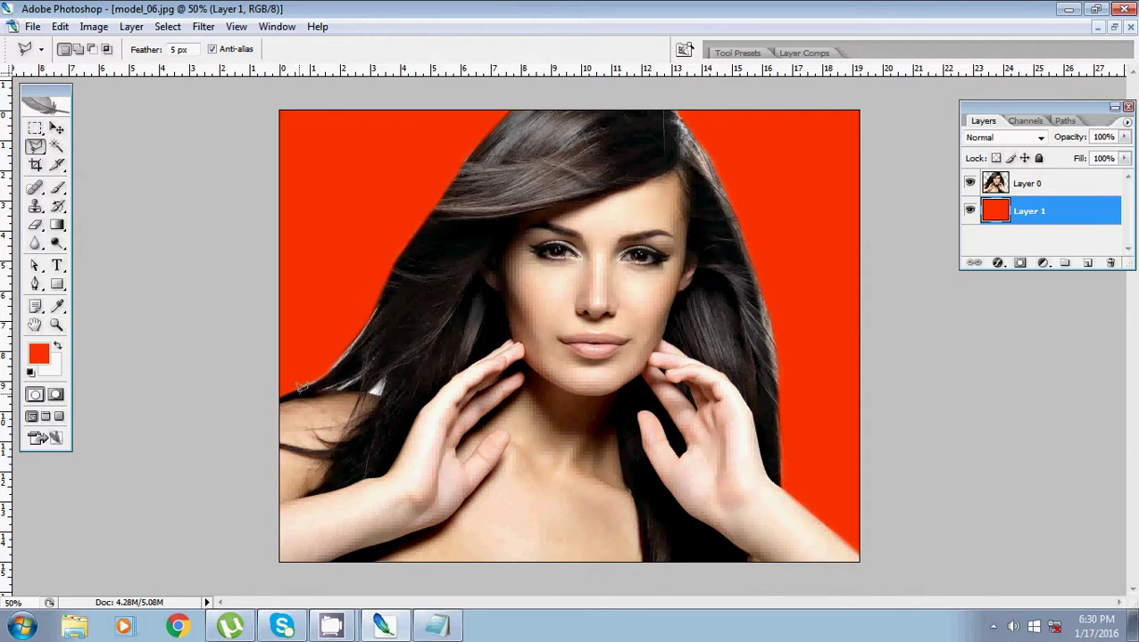
{"action": "key", "text": "ctrl+plus"}
{"action": "key", "text": "ctrl+plus"}
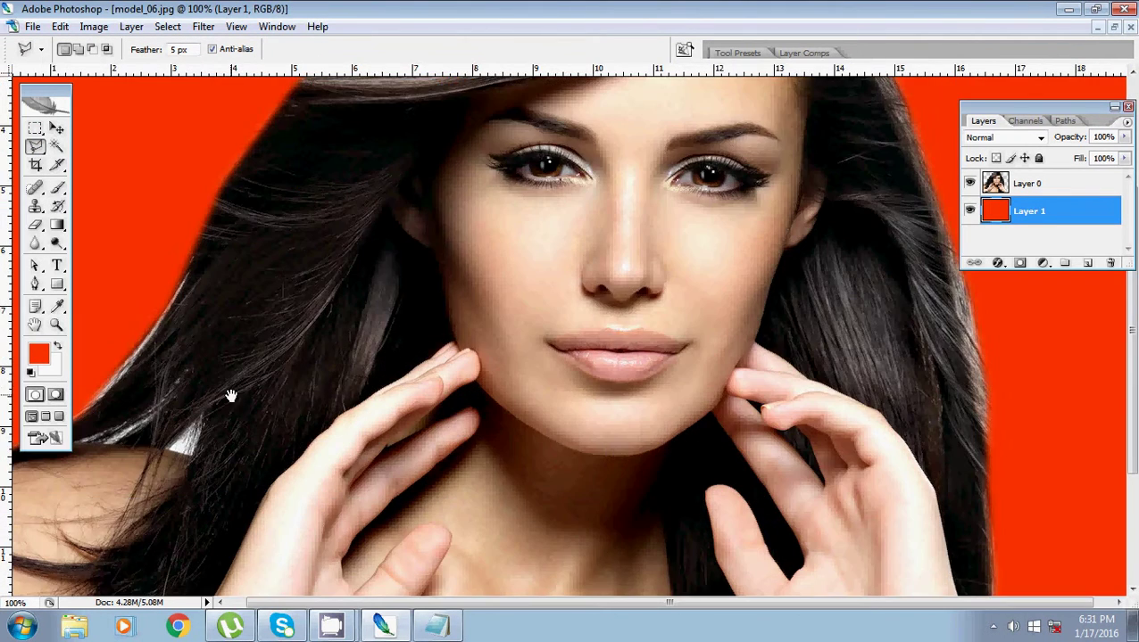
{"action": "scroll", "coordinate": [228, 394], "scroll_direction": "down", "scroll_amount": 2}
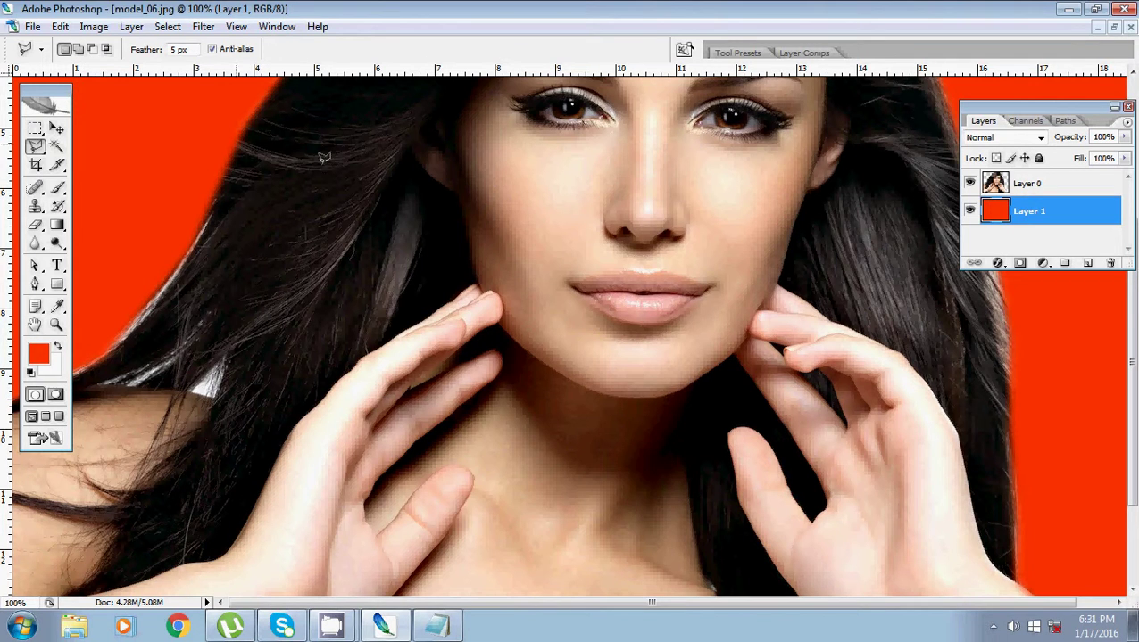
{"action": "left_click_drag", "start_coordinate": [35, 87], "coordinate": [502, 164]}
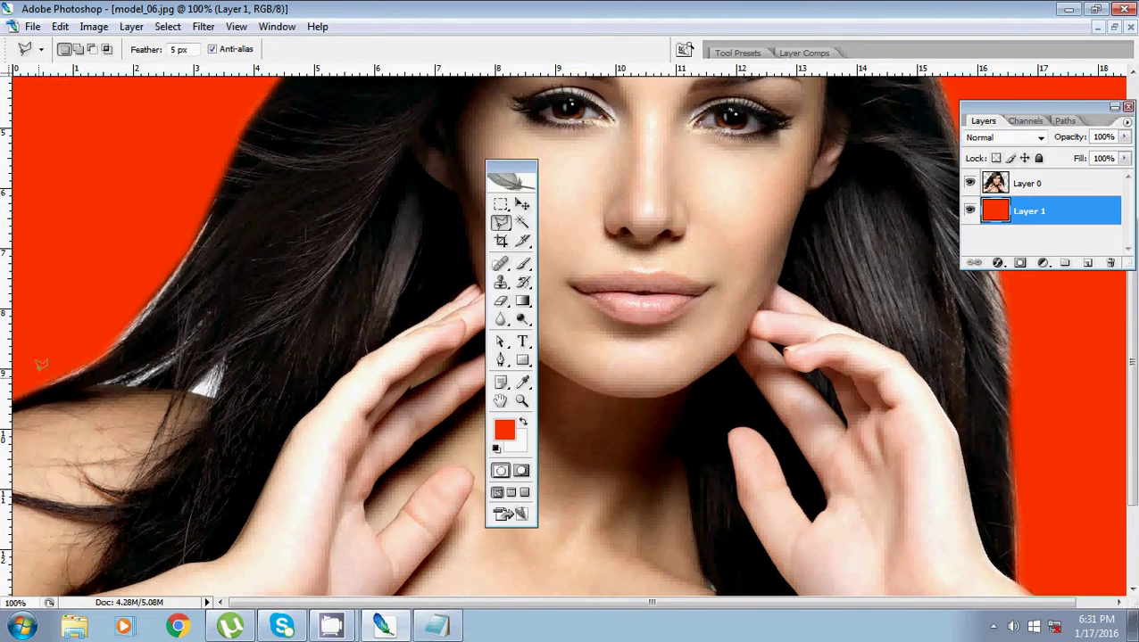
- Outline the area along the left hair edge, delete it, then undo the red-fill deletion
{"action": "left_click", "coordinate": [41, 386]}
{"action": "left_click", "coordinate": [130, 333]}
{"action": "left_click", "coordinate": [207, 230]}
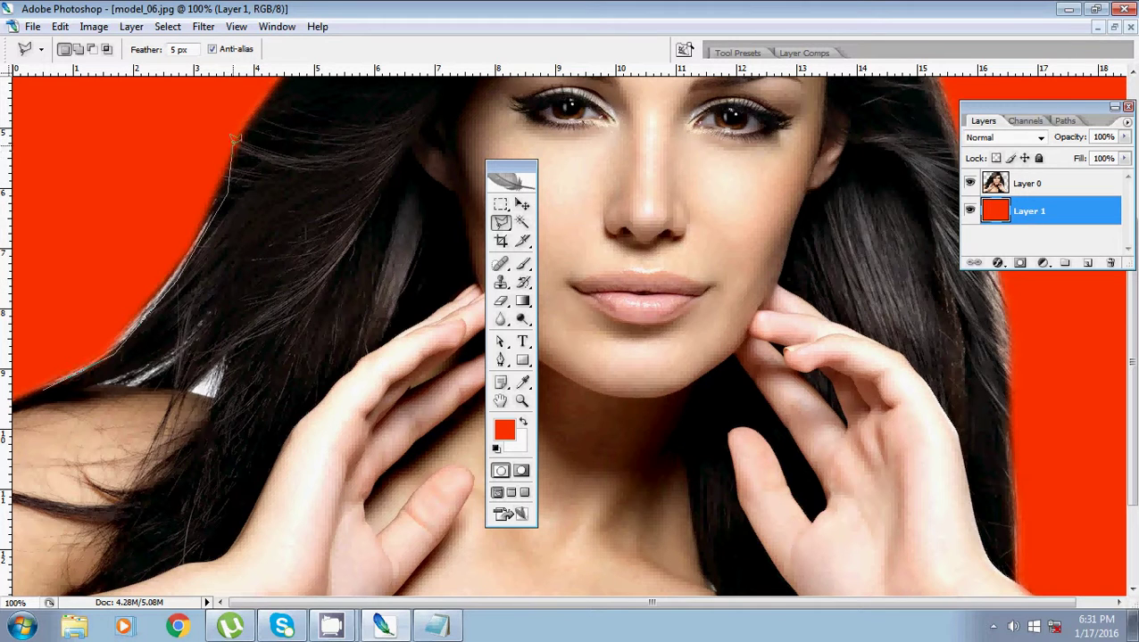
{"action": "left_click", "coordinate": [249, 114]}
{"action": "left_click", "coordinate": [163, 138]}
{"action": "left_click", "coordinate": [25, 283]}
{"action": "left_click", "coordinate": [39, 364]}
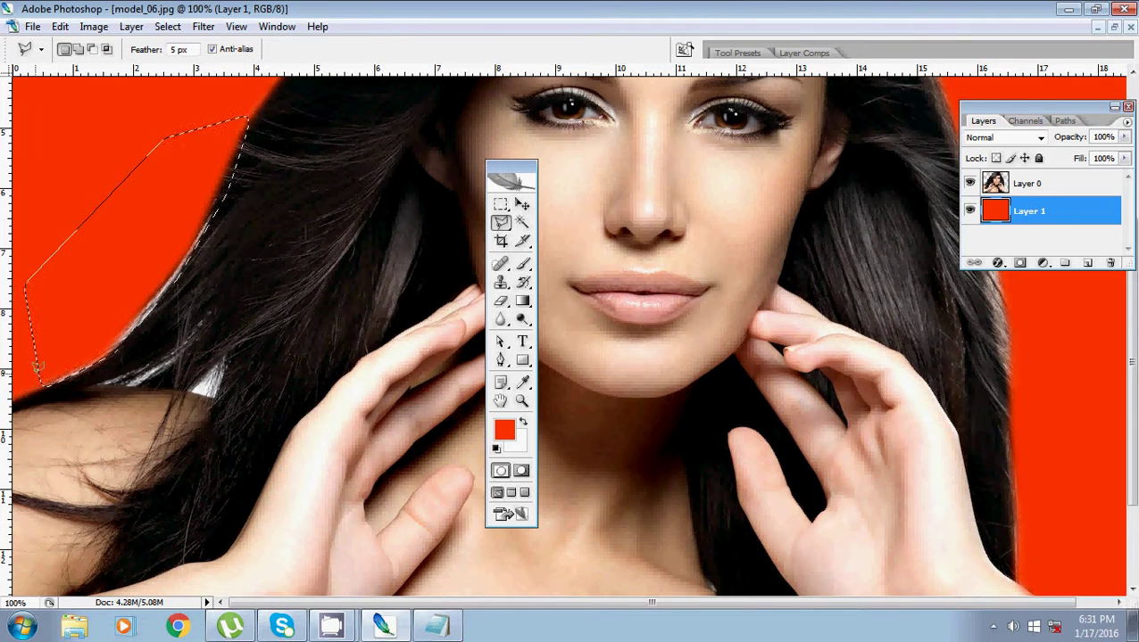
{"action": "key", "text": "Delete"}
{"action": "key", "text": "ctrl+z"}
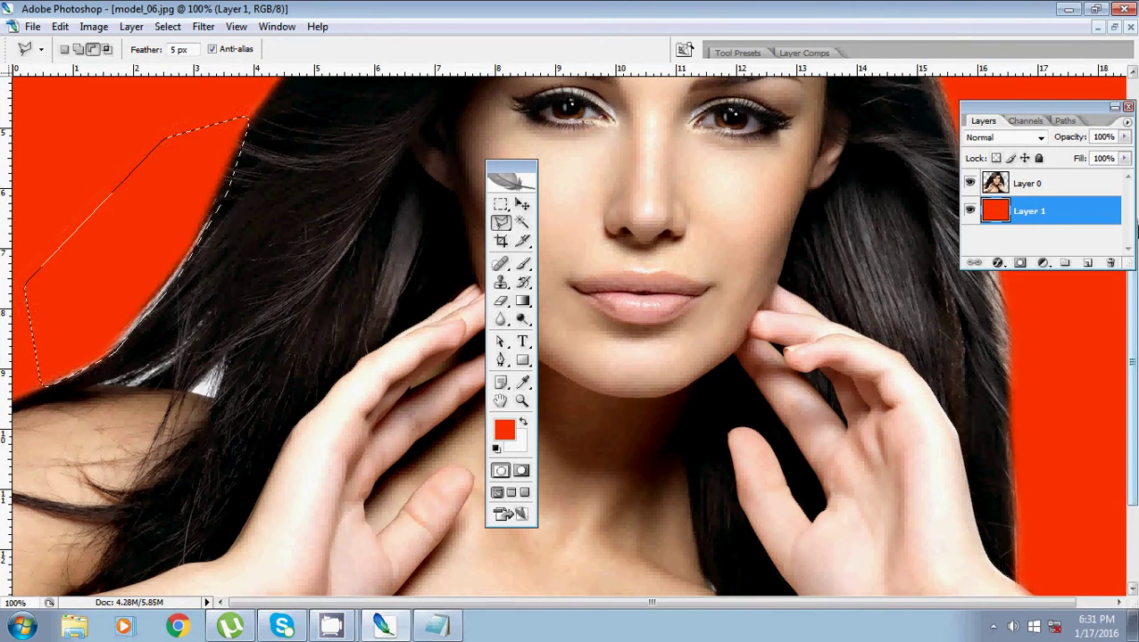
- On Layer 0, outline a small triangular background patch in the hair and delete it
{"action": "left_click", "coordinate": [1060, 186]}
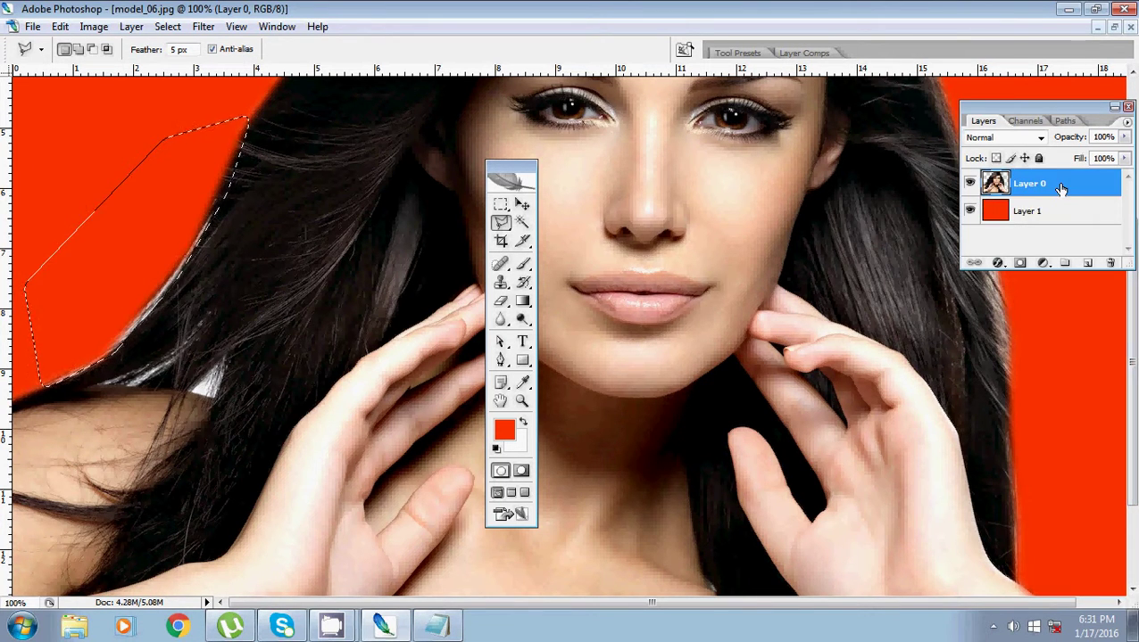
{"action": "left_click", "coordinate": [235, 350]}
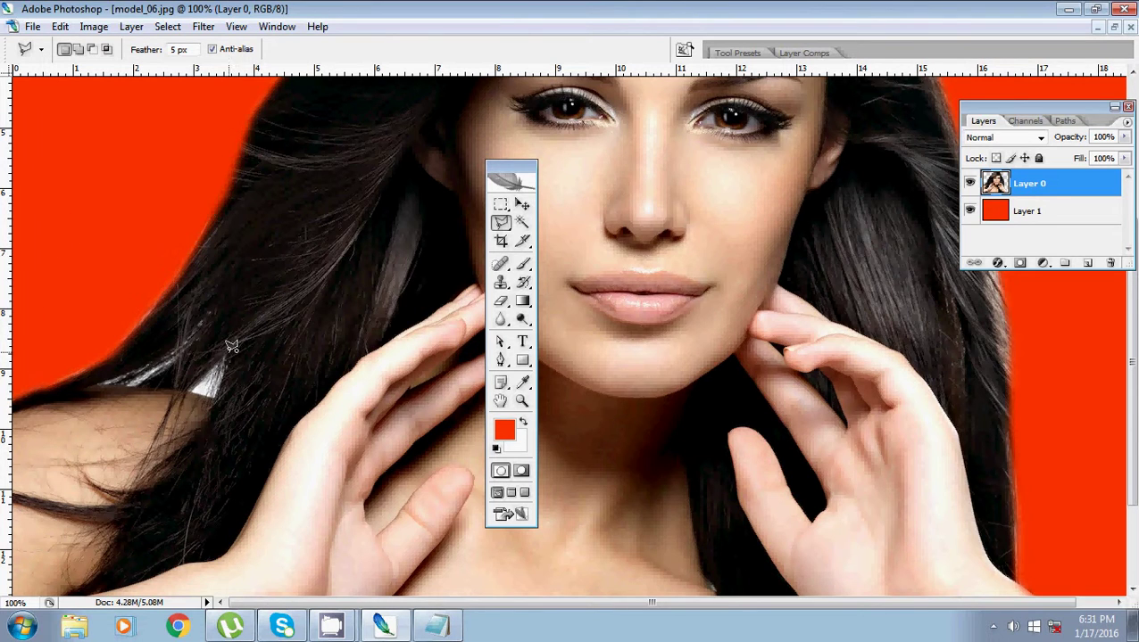
{"action": "left_click", "coordinate": [184, 394]}
{"action": "left_click", "coordinate": [225, 360]}
{"action": "key", "text": "Delete"}
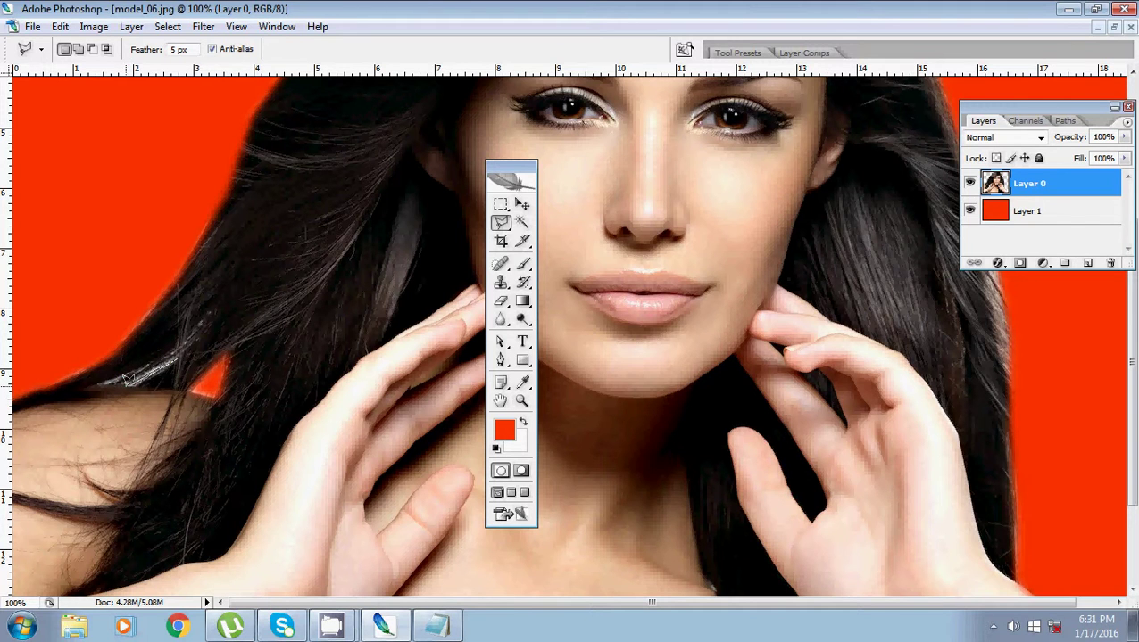
- Try outlining a tiny hair gap, dismissing the small-selection warnings twice
{"action": "double_click", "coordinate": [137, 376]}
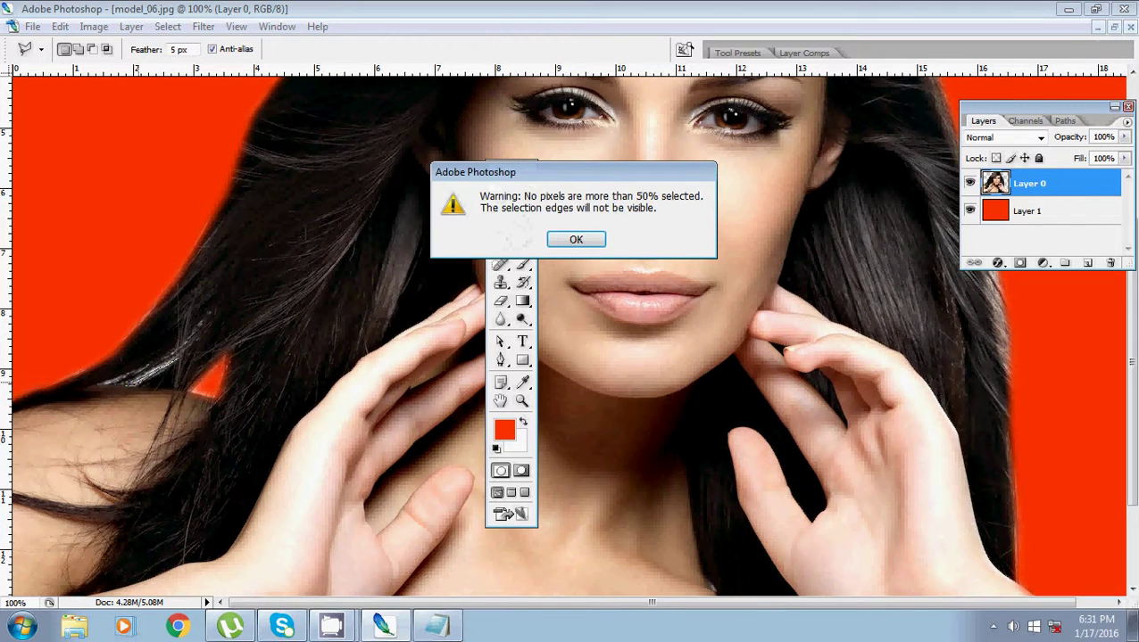
{"action": "left_click", "coordinate": [575, 239]}
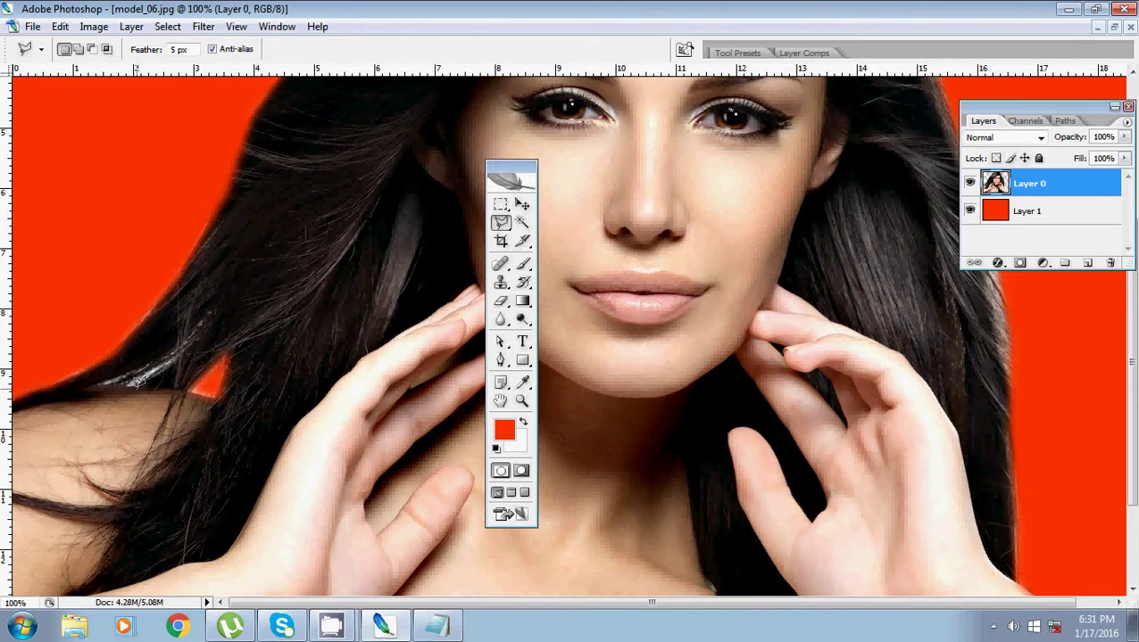
{"action": "left_click", "coordinate": [134, 376]}
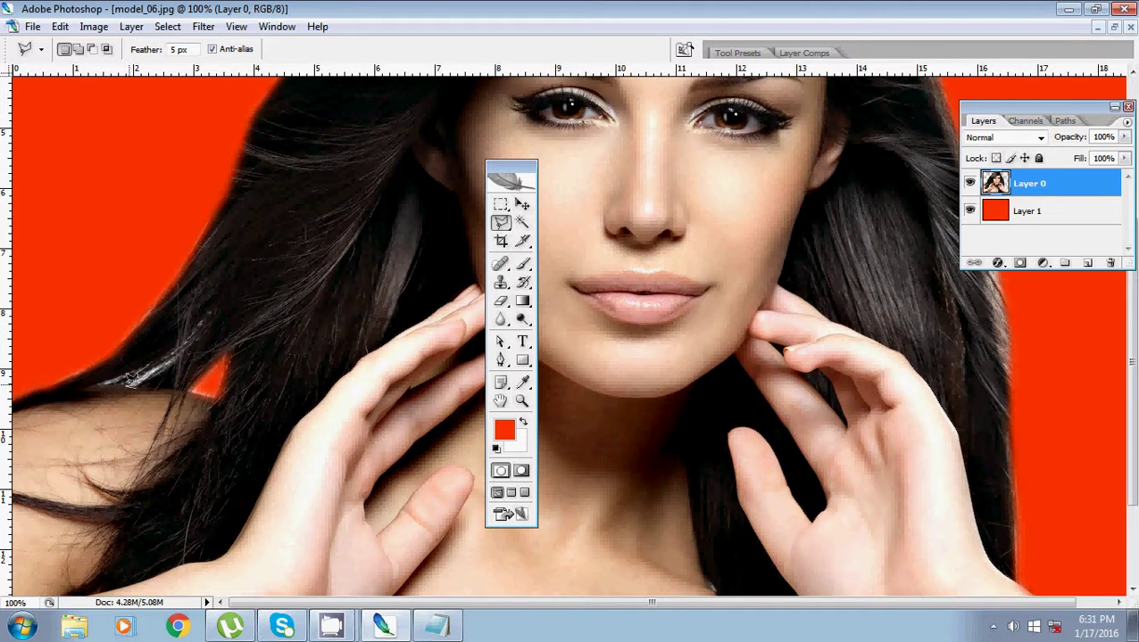
{"action": "left_click", "coordinate": [175, 355]}
{"action": "double_click", "coordinate": [134, 380]}
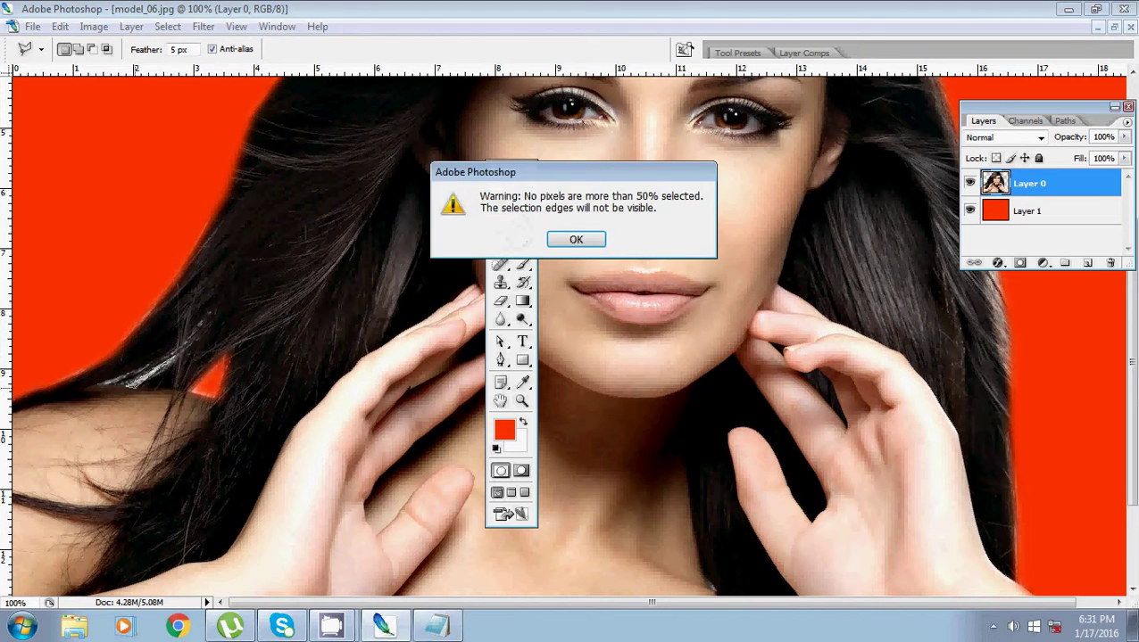
{"action": "left_click", "coordinate": [576, 241]}
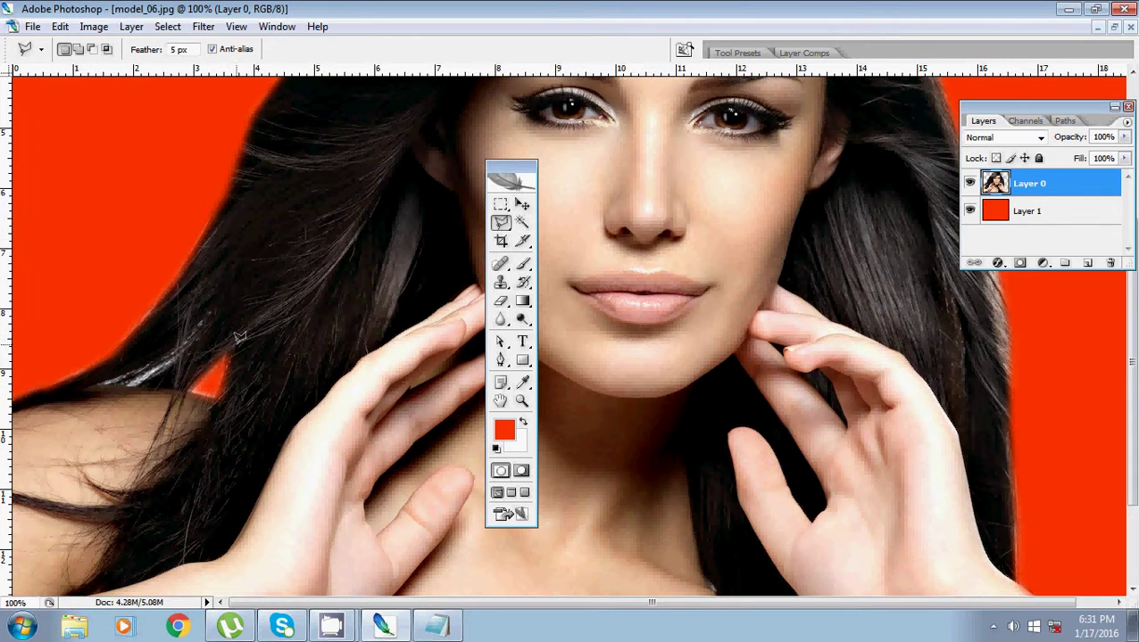
- Outline and delete the last leftover patch, deselect, and fit the image on screen
{"action": "left_click", "coordinate": [123, 381]}
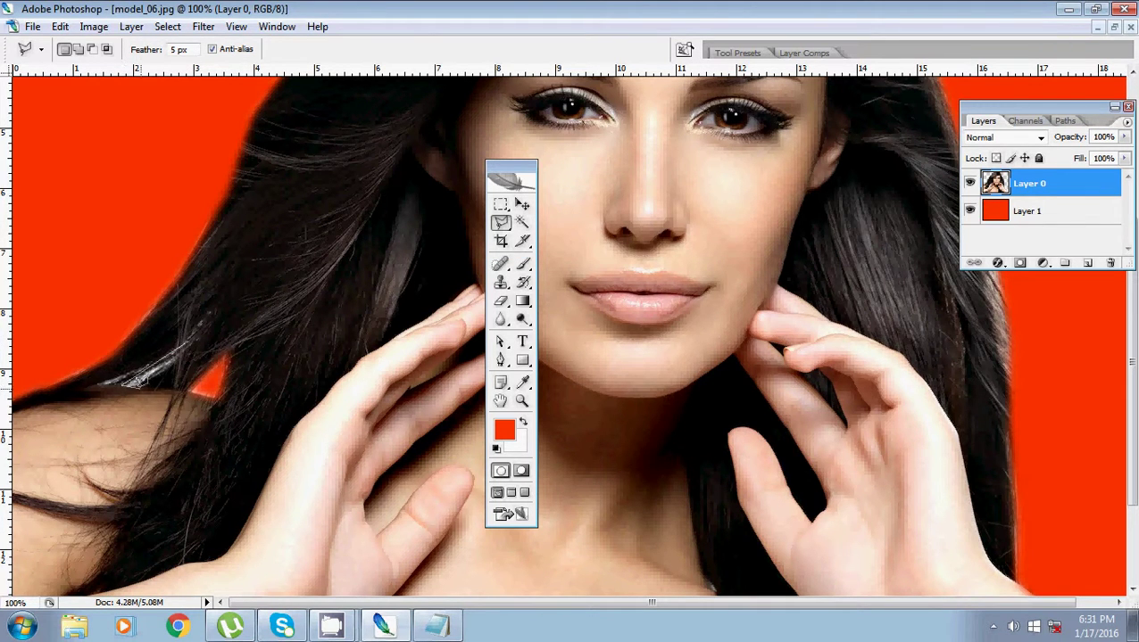
{"action": "left_click", "coordinate": [188, 339]}
{"action": "key", "text": "Delete"}
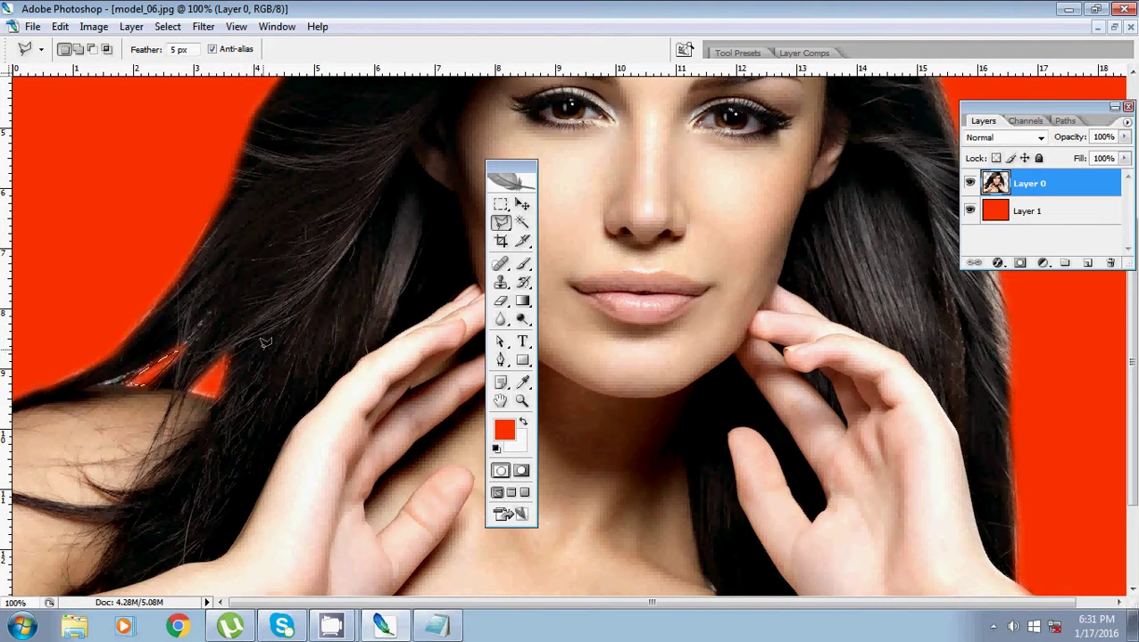
{"action": "key", "text": "ctrl+d"}
{"action": "key", "text": "ctrl+0"}
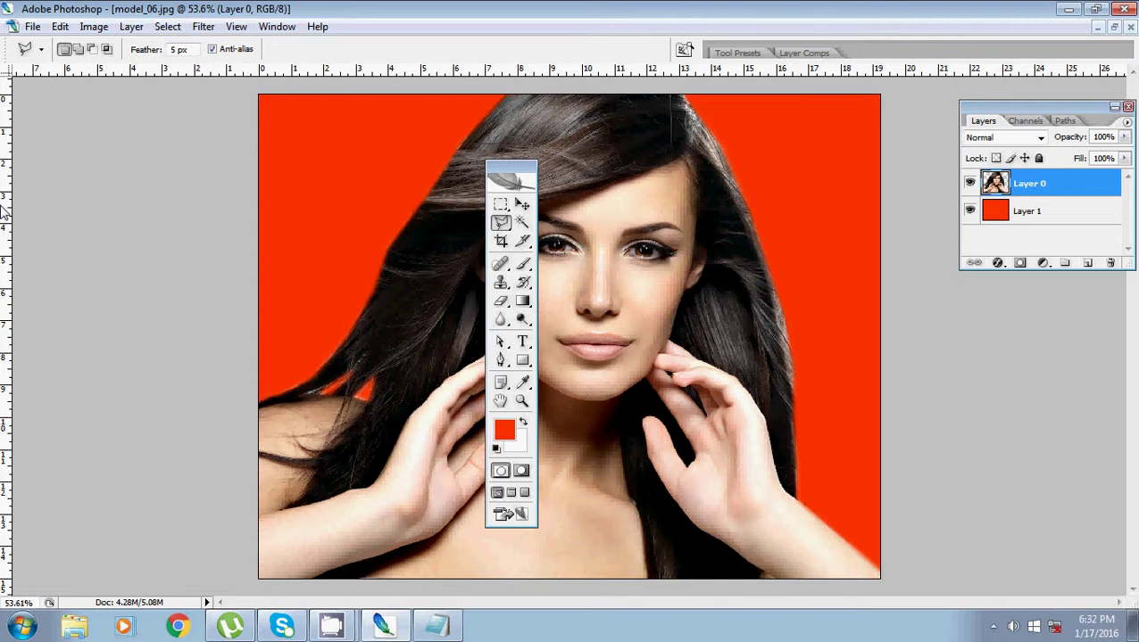
- Give Layer 1 a Gradient Overlay using the Foreground to Background red-to-white preset
{"action": "left_click_drag", "start_coordinate": [525, 185], "coordinate": [185, 196]}
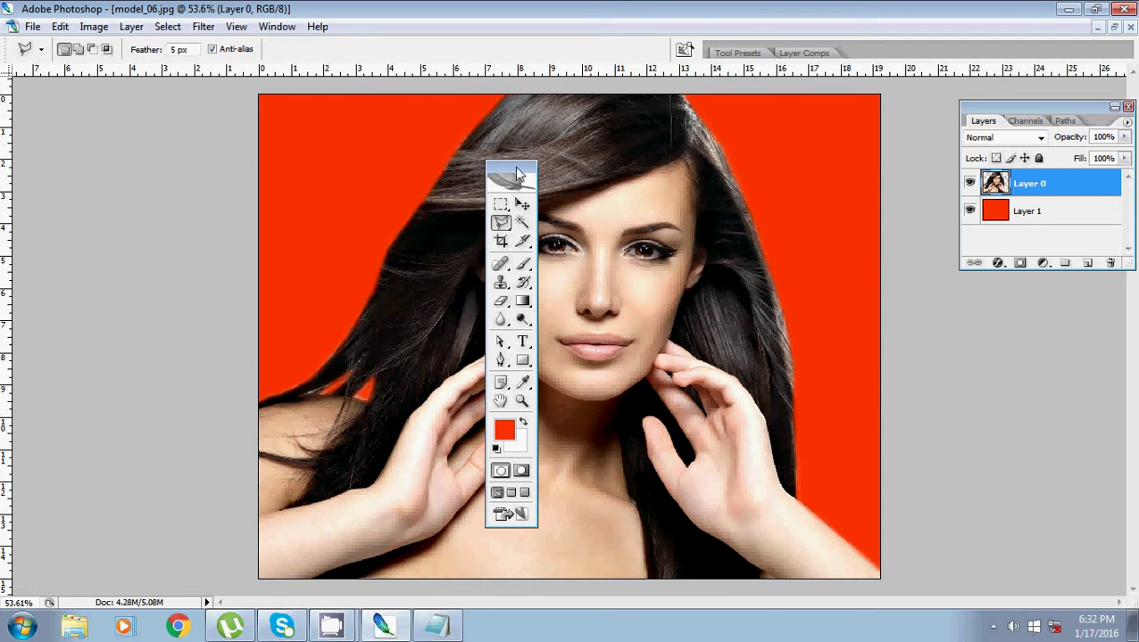
{"action": "double_click", "coordinate": [1108, 216]}
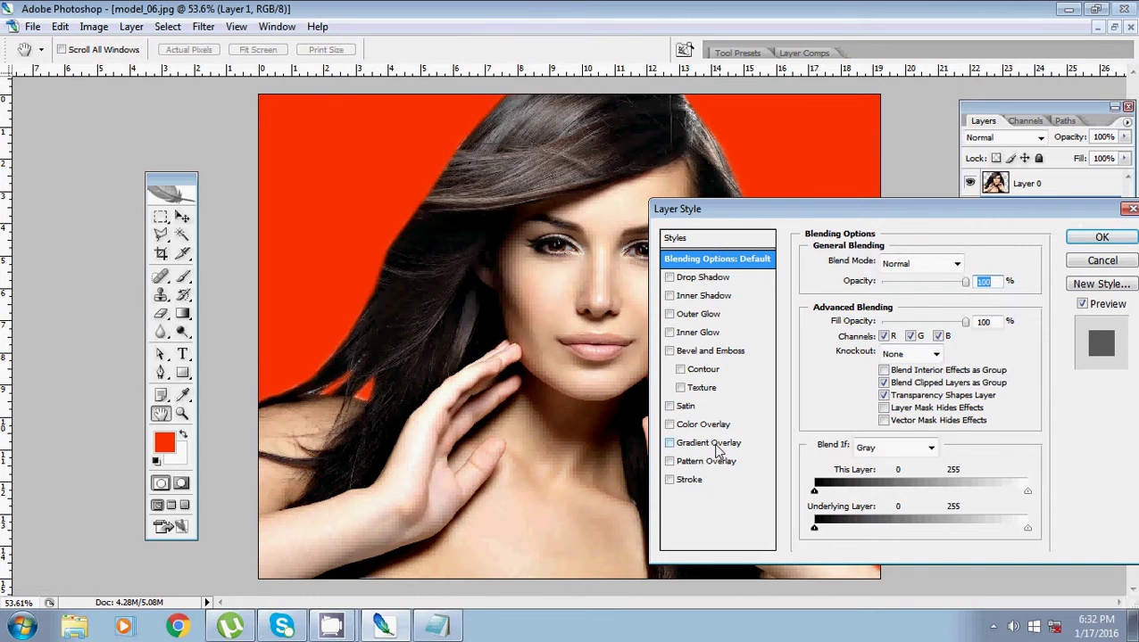
{"action": "left_click", "coordinate": [710, 443]}
{"action": "left_click", "coordinate": [892, 293]}
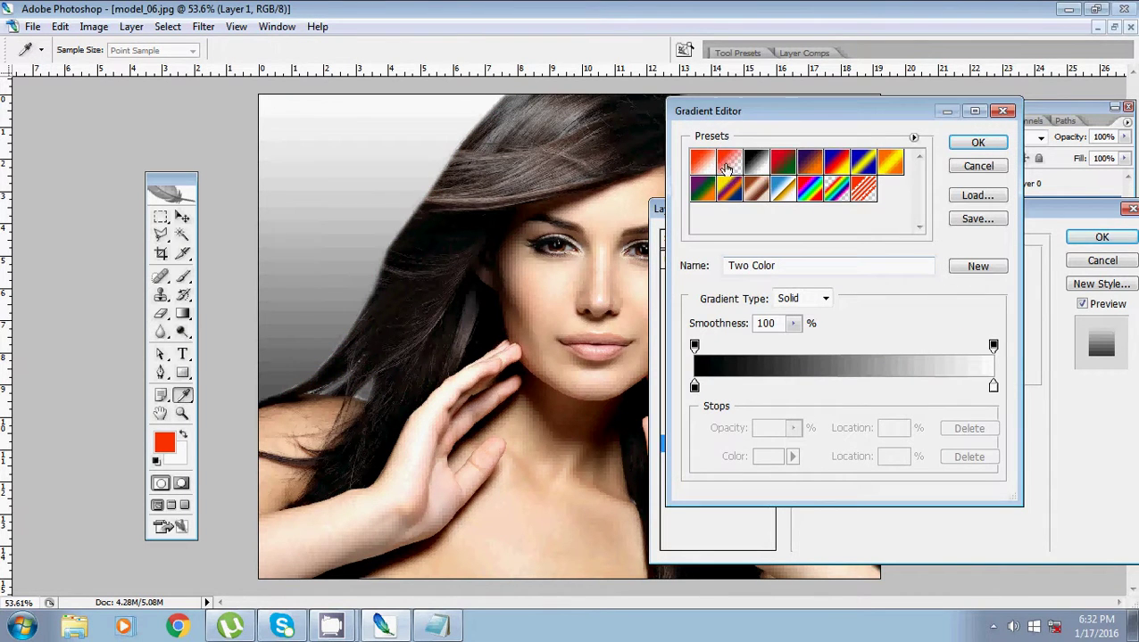
{"action": "left_click", "coordinate": [702, 163]}
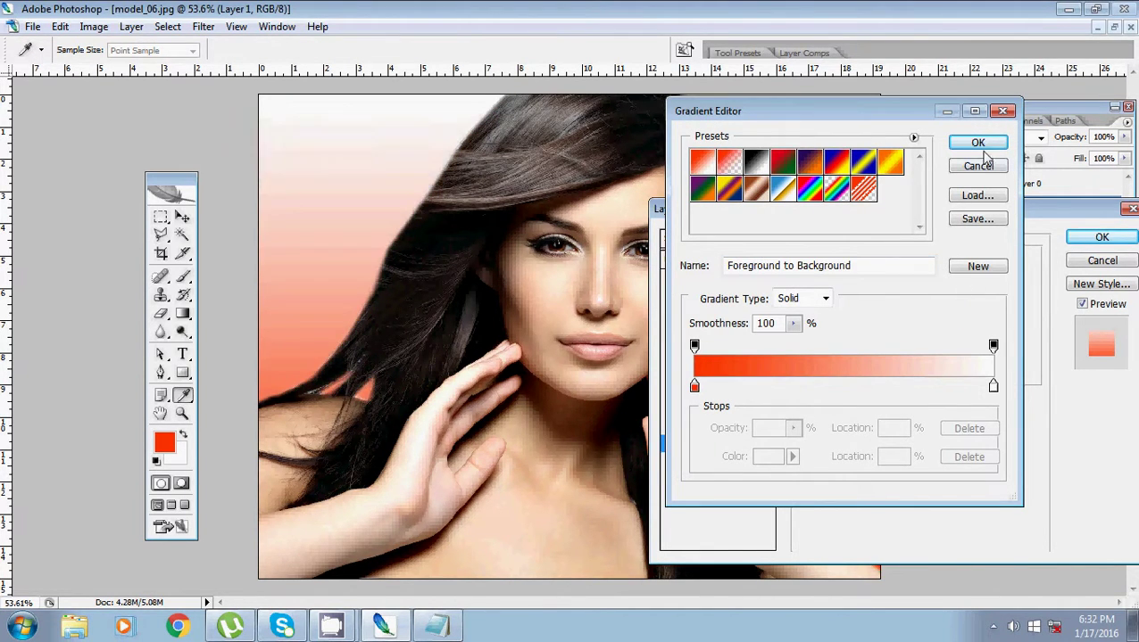
{"action": "left_click", "coordinate": [978, 143]}
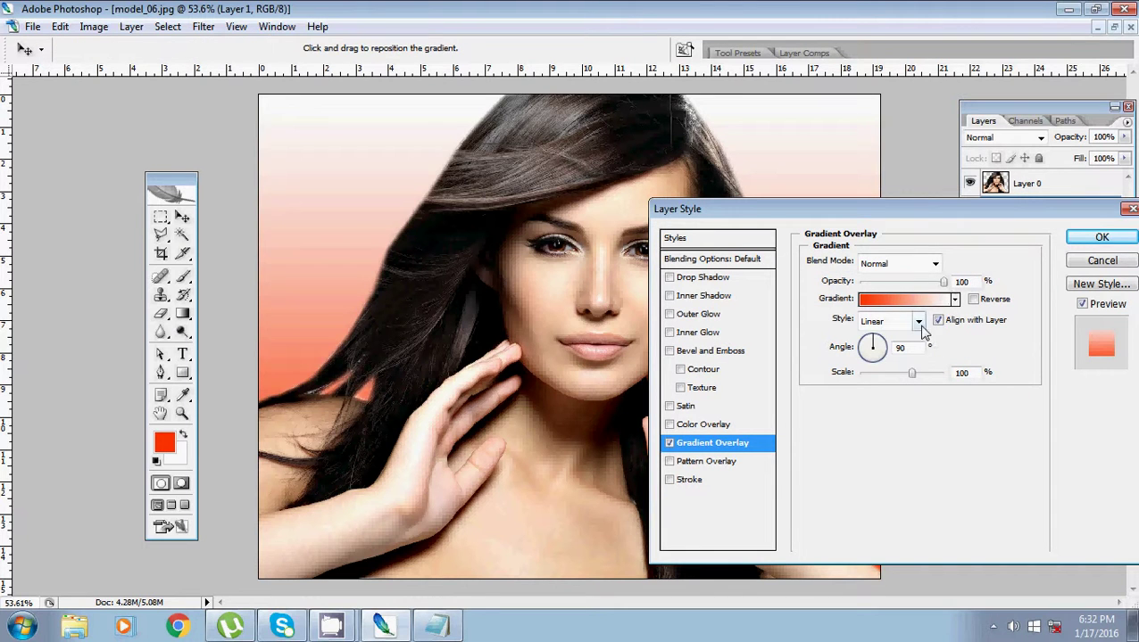
- Reverse the gradient, set its angle to about 53°, and apply the style
{"action": "left_click", "coordinate": [973, 299]}
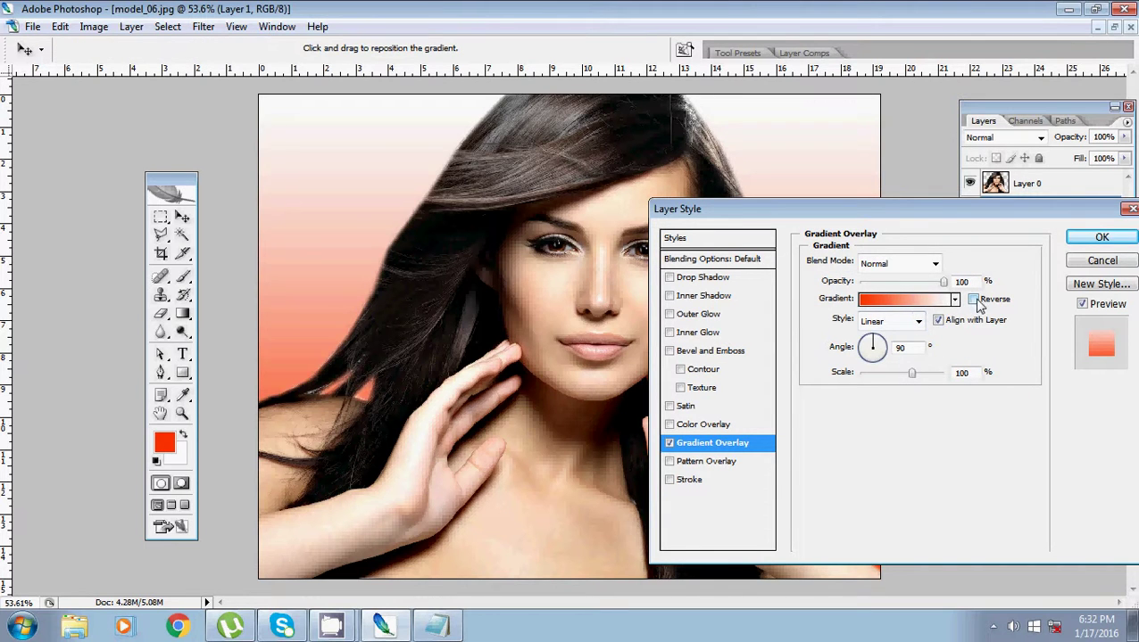
{"action": "left_click", "coordinate": [877, 342]}
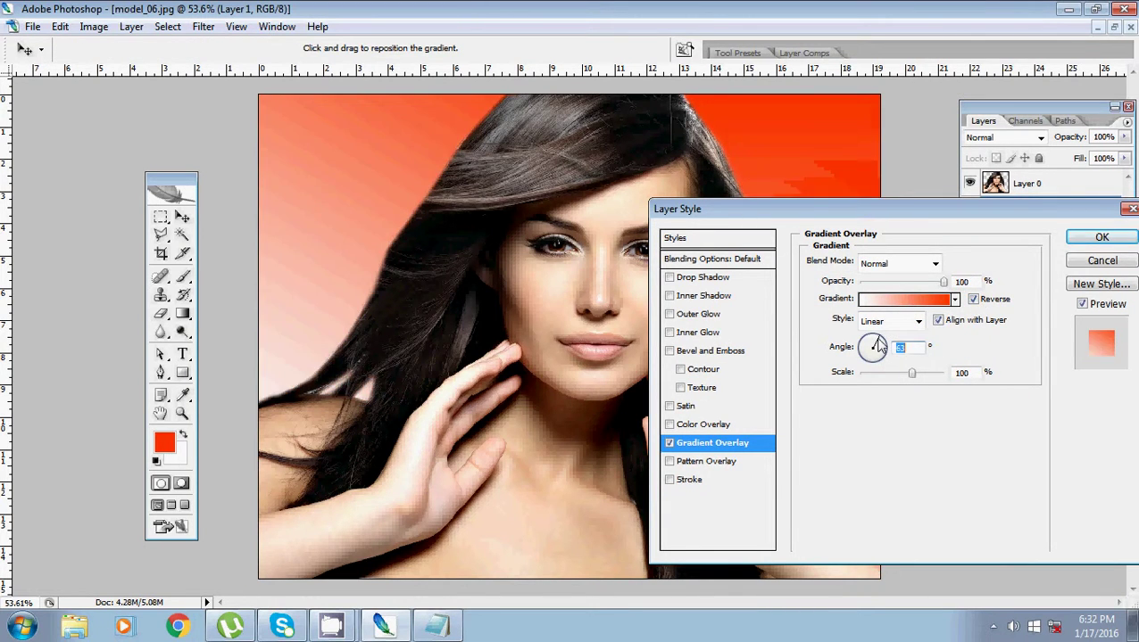
{"action": "left_click", "coordinate": [1102, 237]}
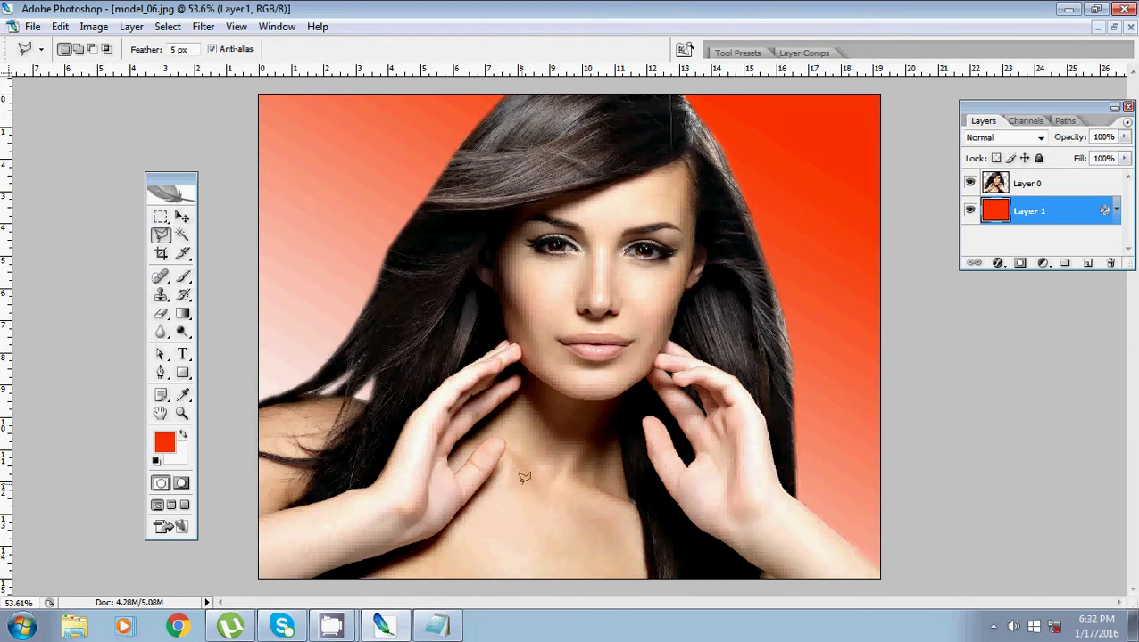
{"action": "left_click", "coordinate": [436, 628]}
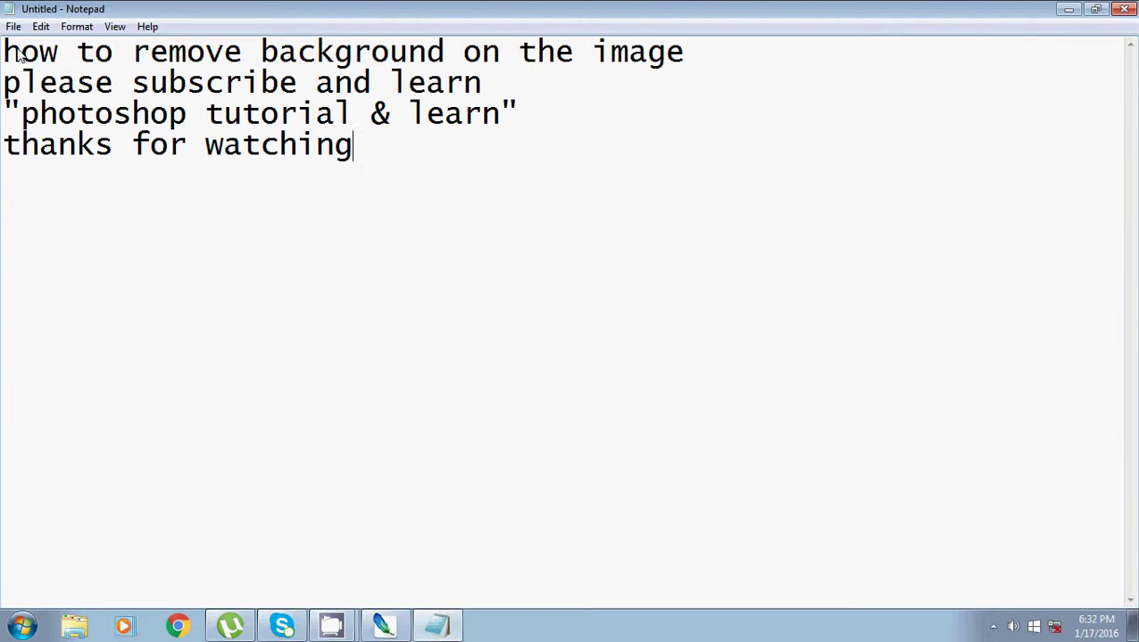
{"action": "mouse_move", "coordinate": [5, 54]}
{"action": "left_mouse_down"}
{"action": "mouse_move", "coordinate": [176, 147]}
{"action": "mouse_move", "coordinate": [435, 179]}
{"action": "left_mouse_up"}
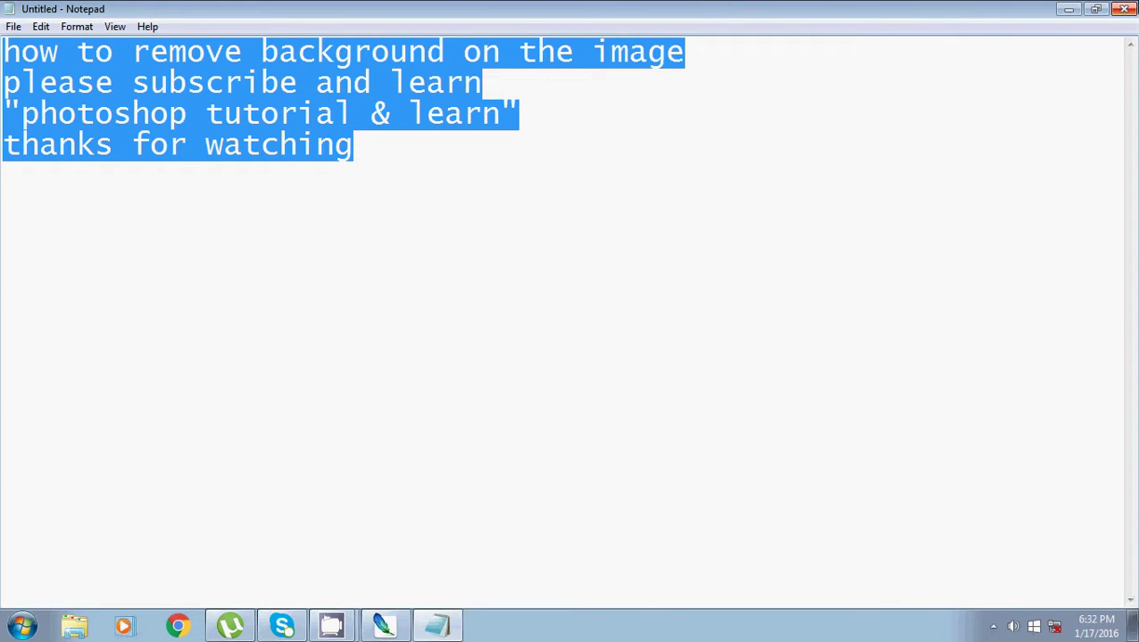
{"action": "left_click", "coordinate": [1068, 9]}
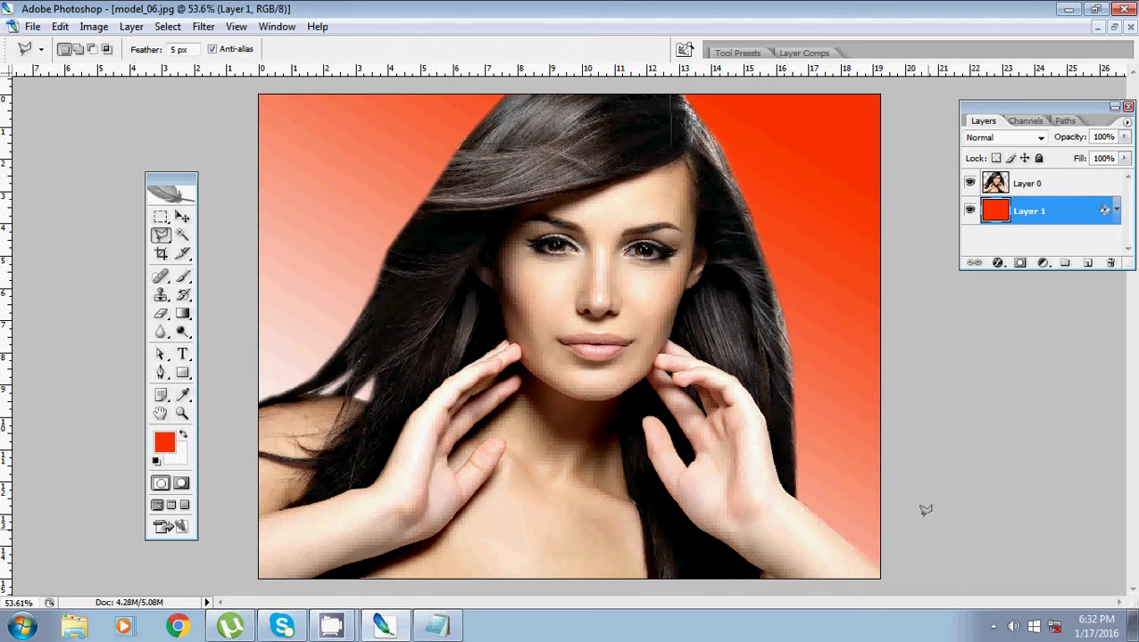
{"action": "left_click", "coordinate": [331, 624]}
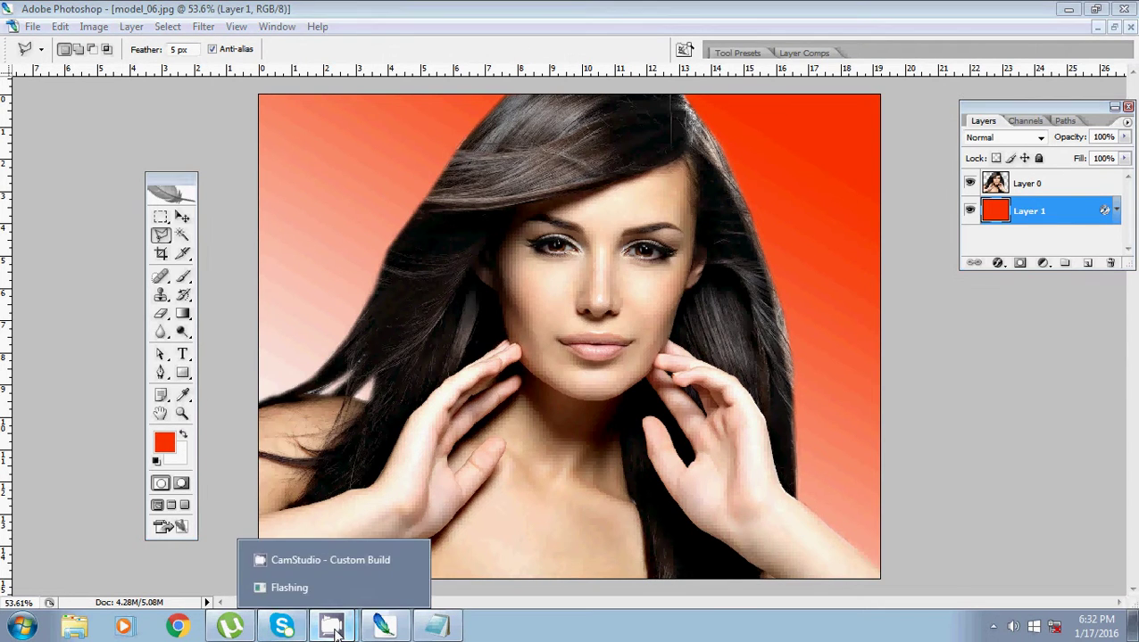